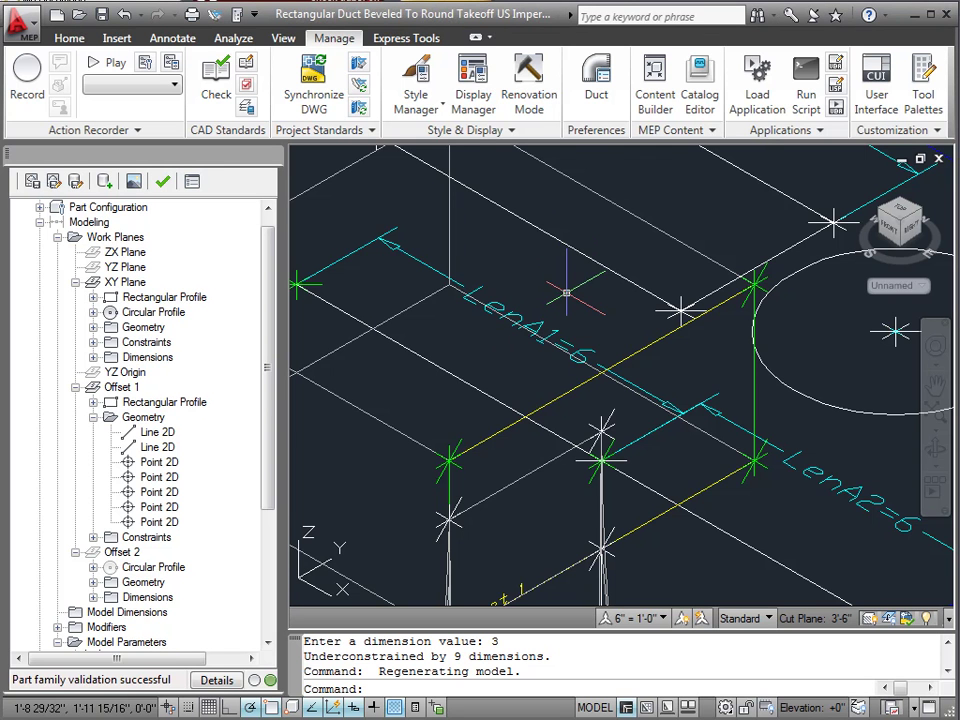
Add a coincident constraint on Offset 1 between the rectangular profile's upper-left corner point and the duct end's upper-left reference point
scroll(440, 212, "down", 2)
scroll(558, 424, "up", 2)
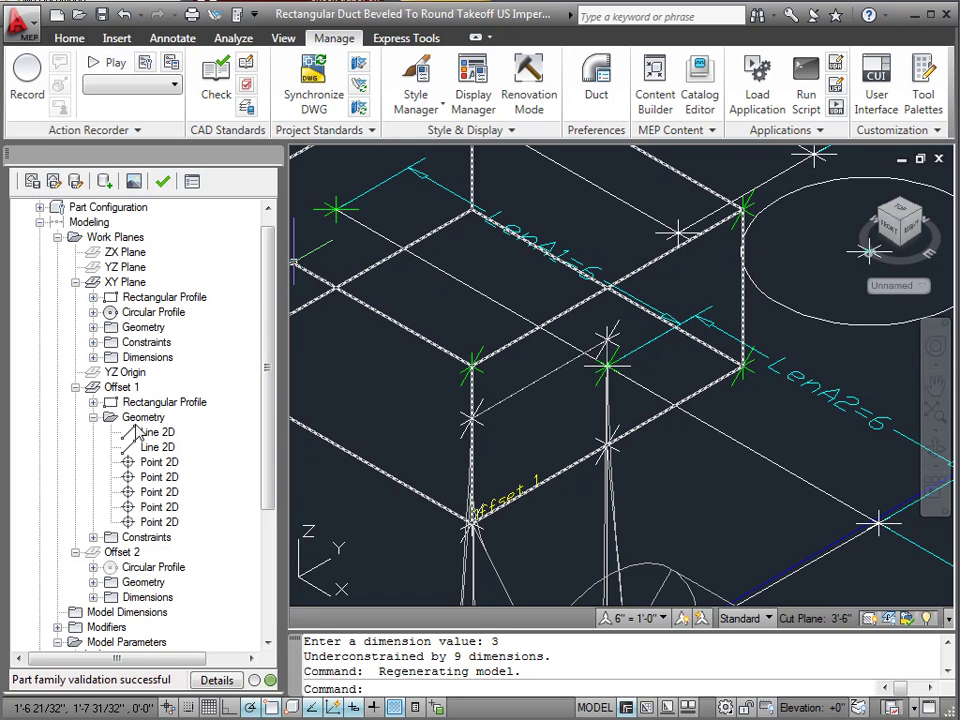
right_click(126, 390)
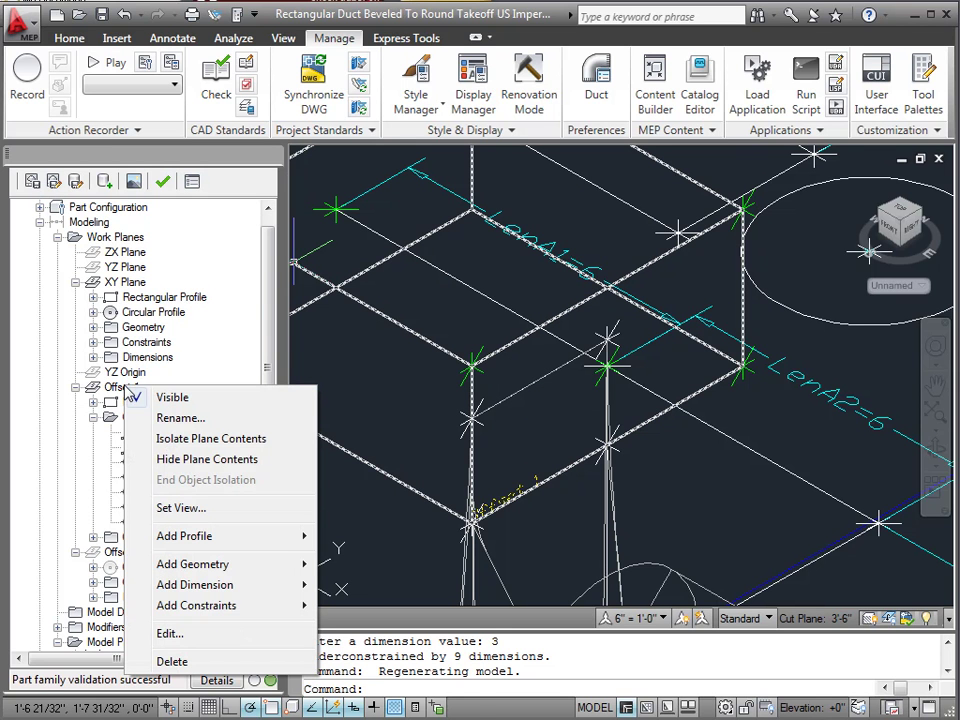
mouse_move(263, 607)
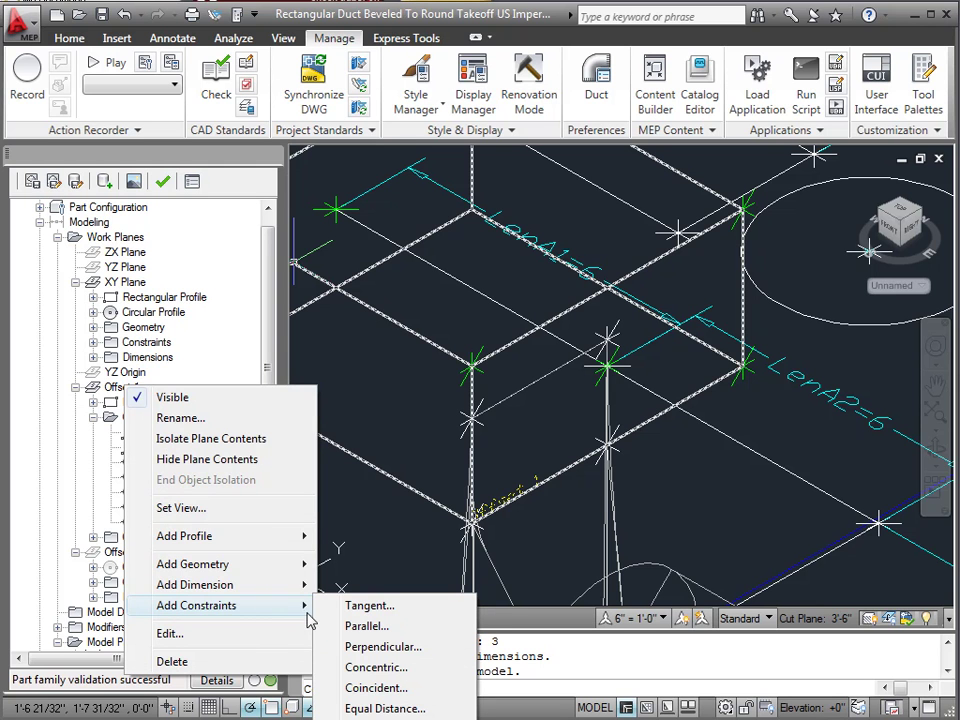
left_click(369, 690)
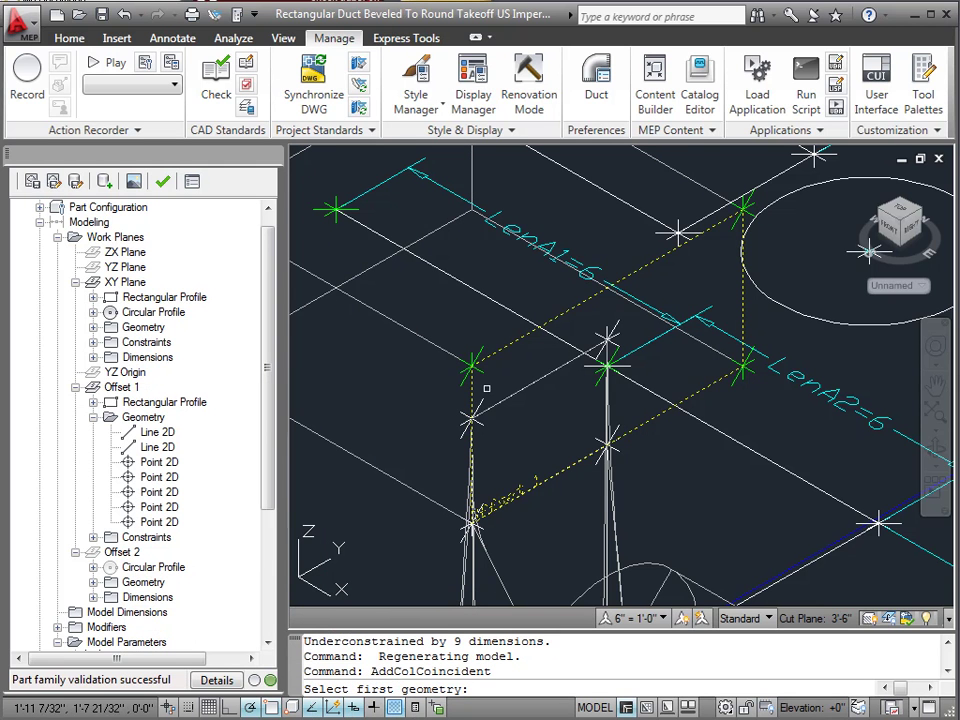
left_click(473, 420)
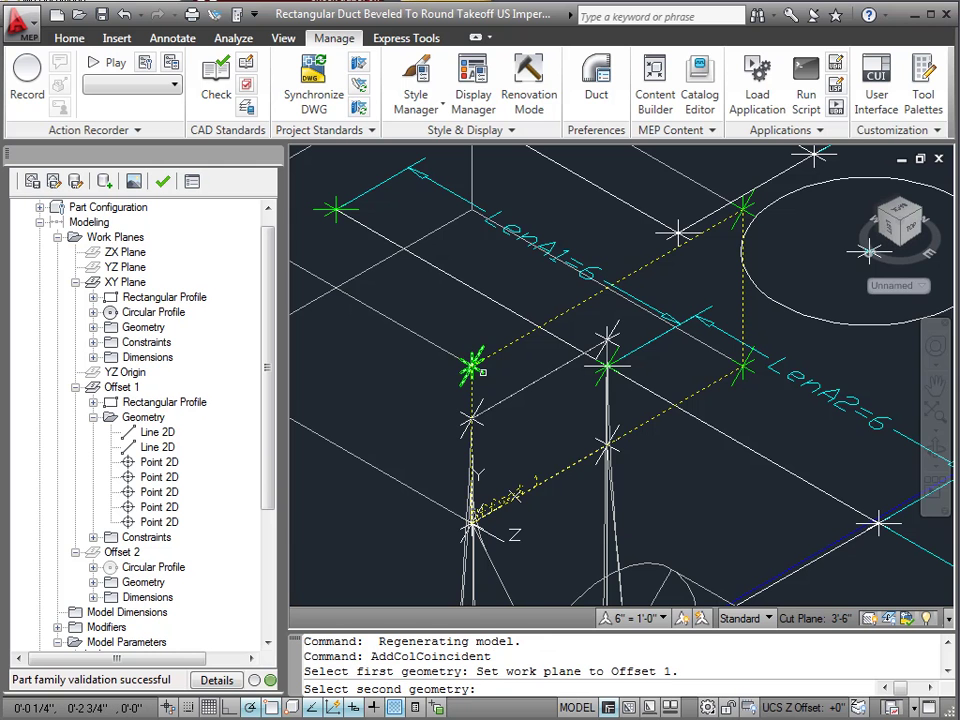
left_click(482, 371)
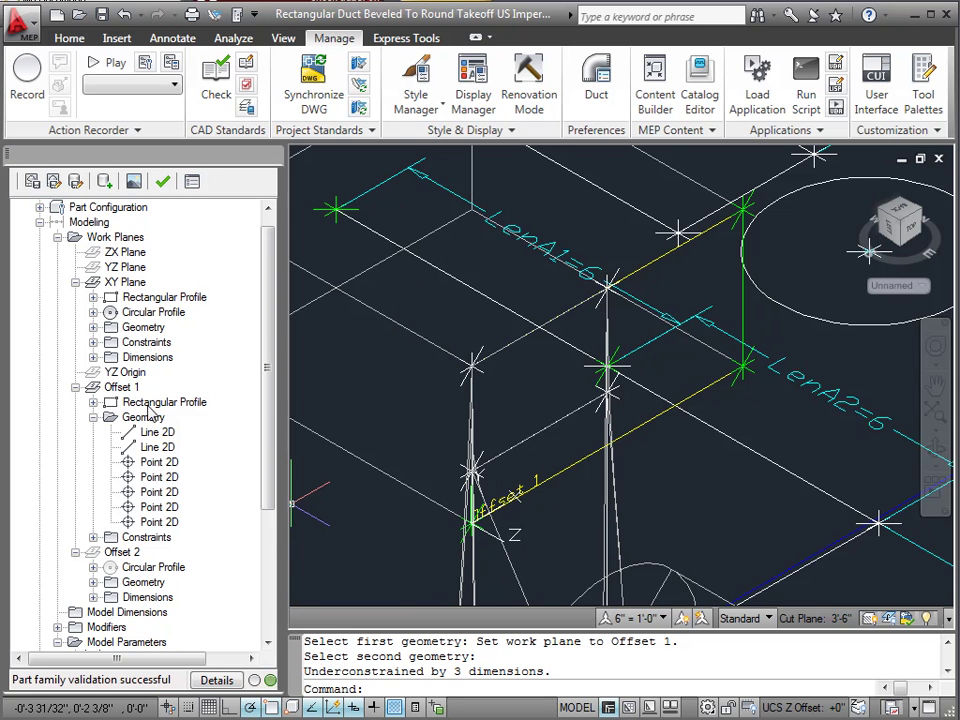
Constrain the Offset 1 profile's lower-left corner point coincident with the duct end's lower-left reference point
right_click(119, 389)
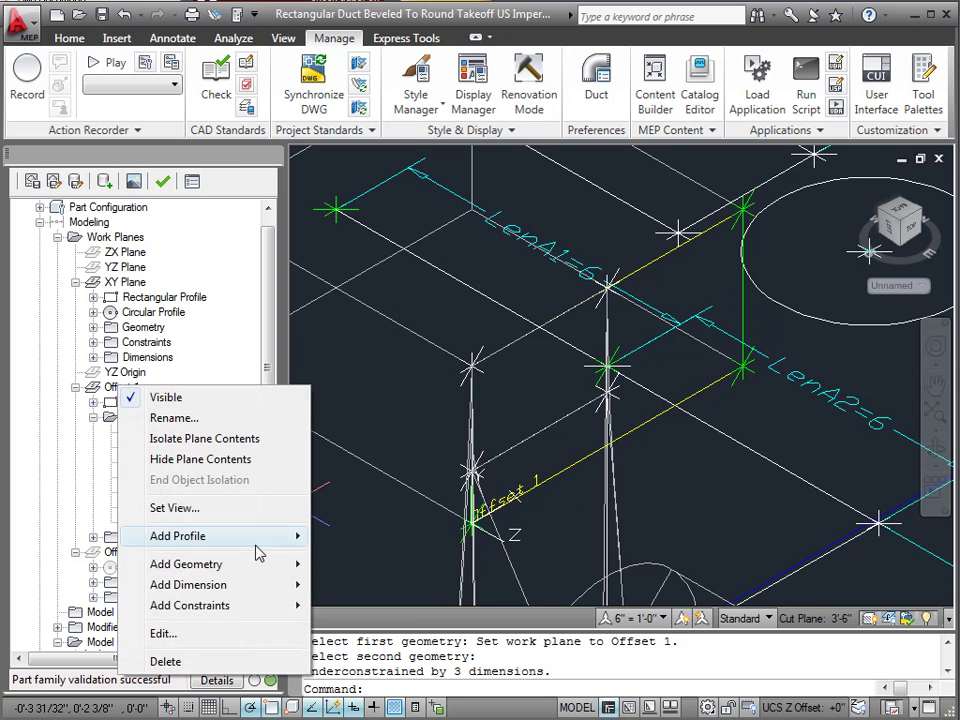
mouse_move(258, 608)
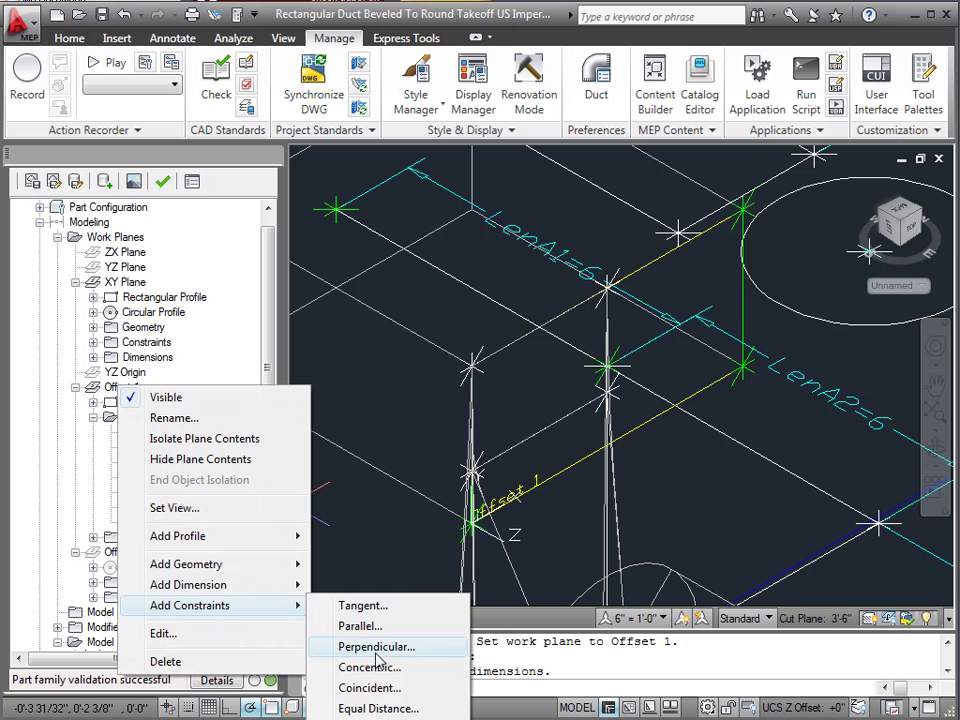
left_click(368, 688)
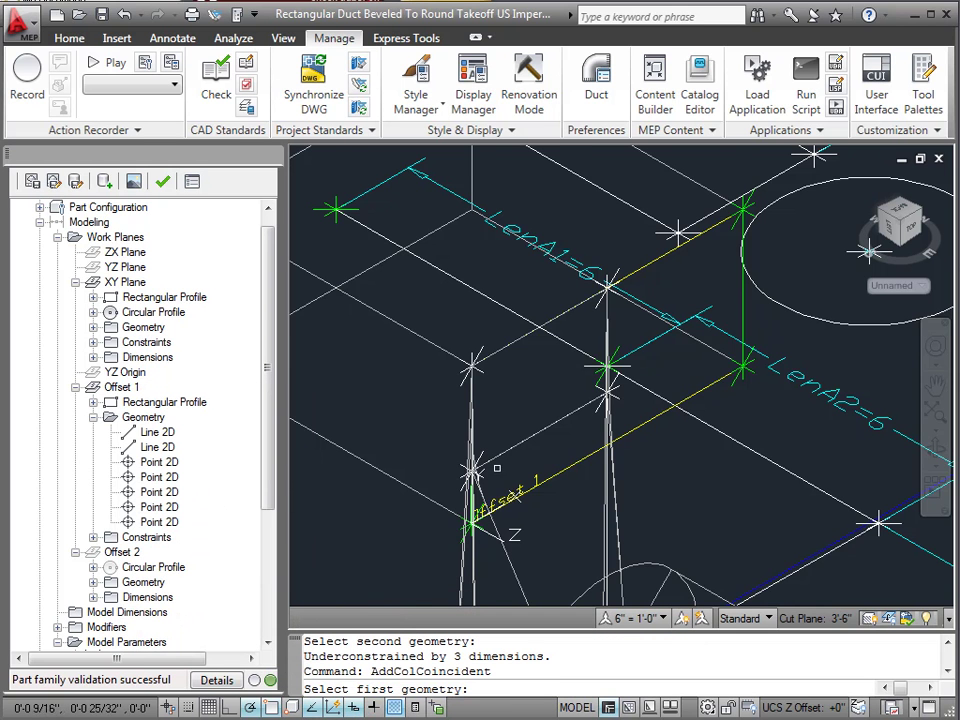
scroll(494, 470, "up", 3)
left_click(430, 442)
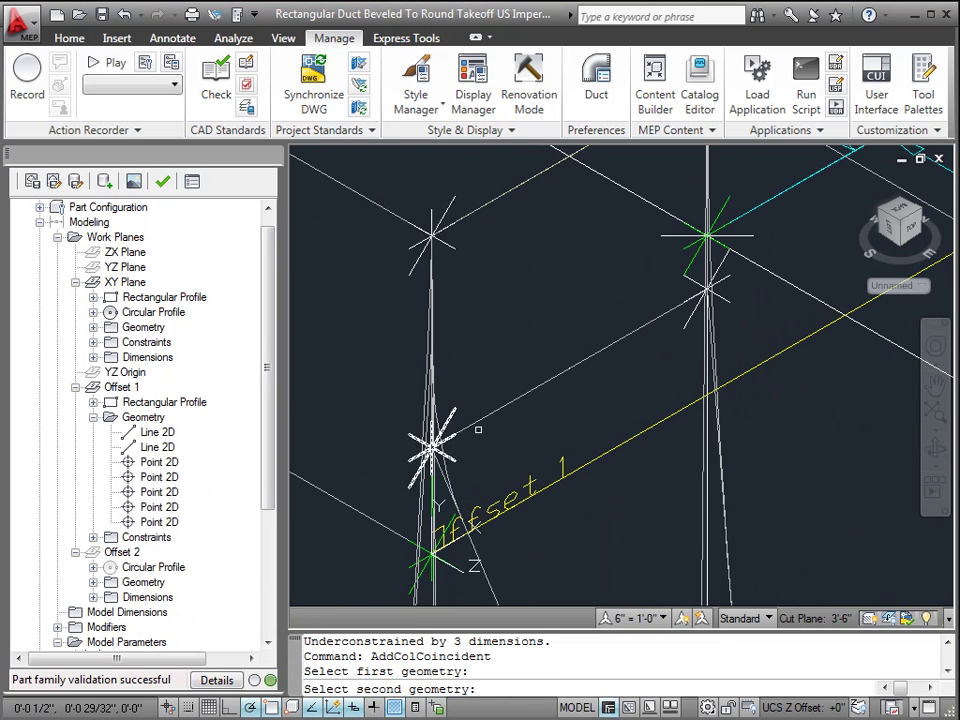
left_click(431, 553)
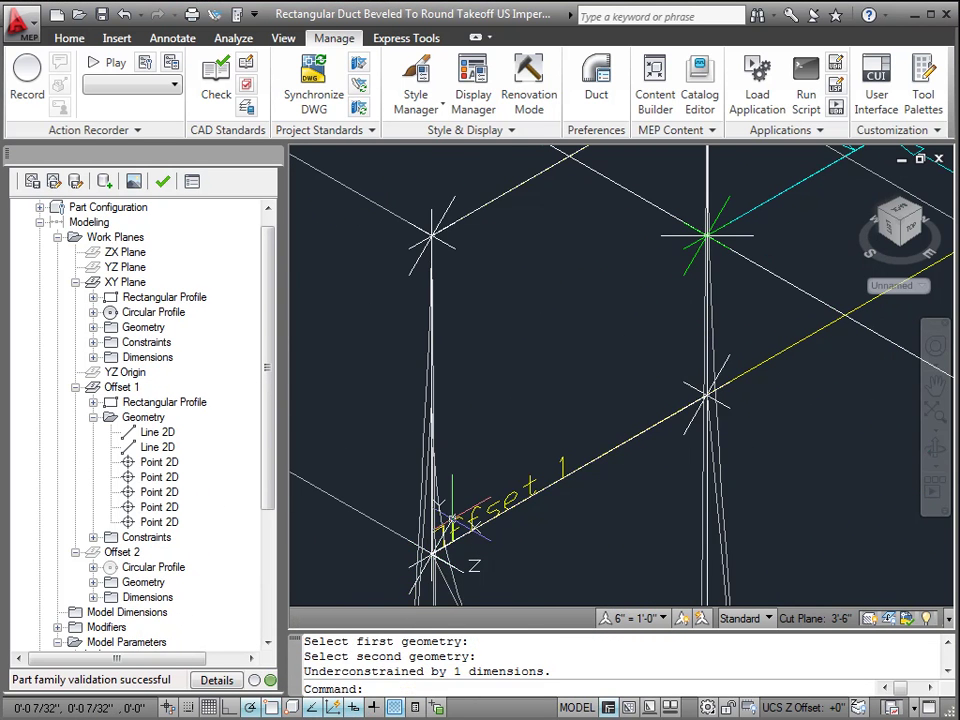
Make the Offset 1 profile's upper-right corner point coincident with the duct end's upper-right reference point
scroll(318, 424, "down", 2)
scroll(429, 495, "down", 4)
scroll(621, 230, "up", 3)
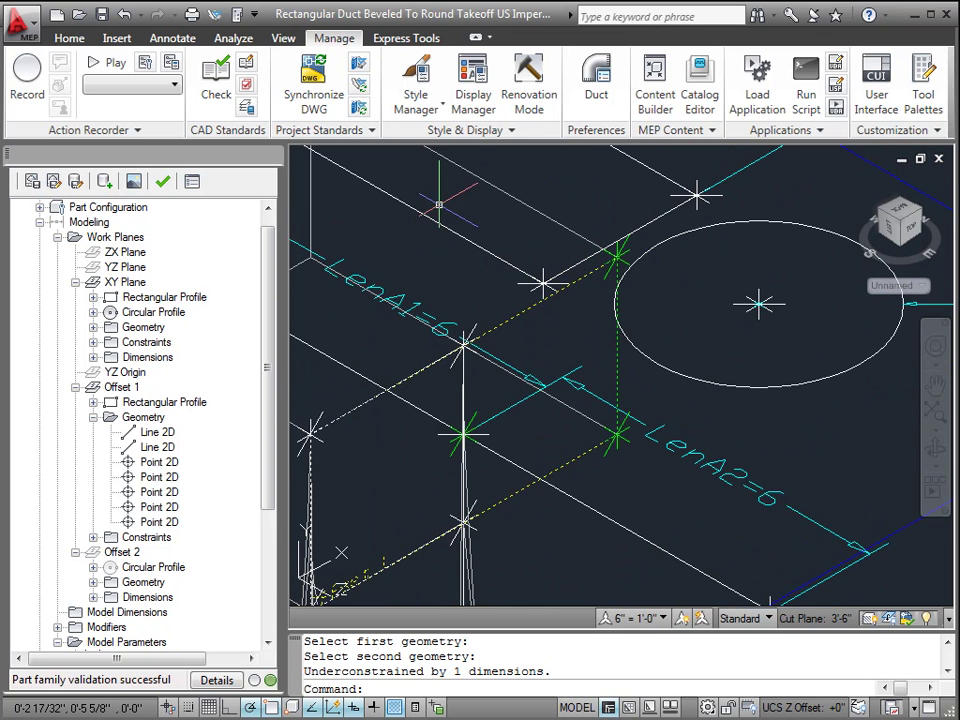
right_click(124, 389)
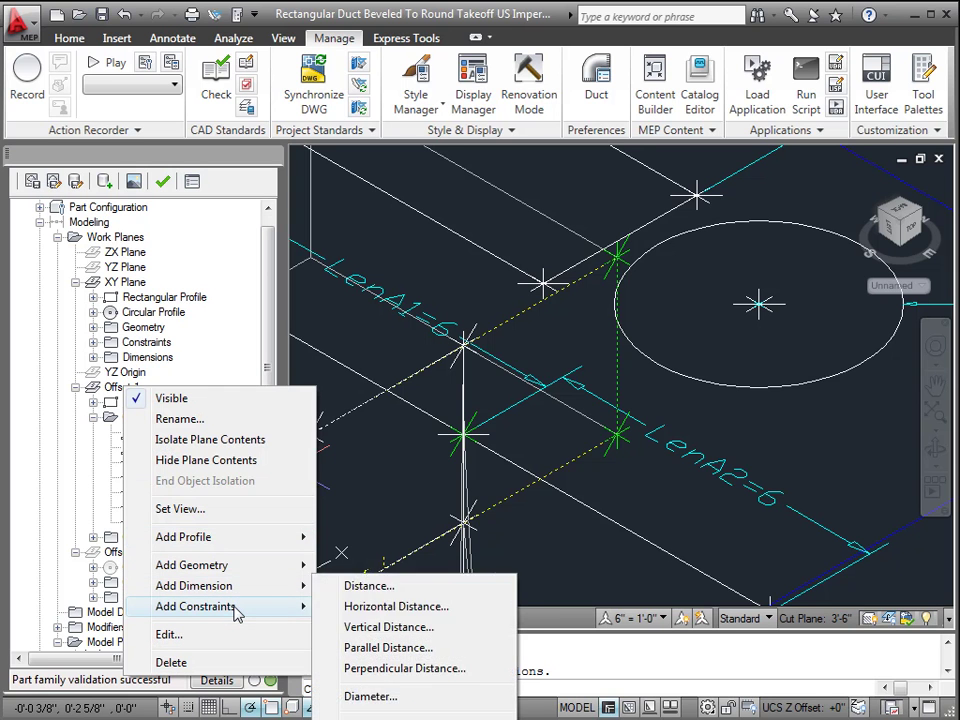
mouse_move(236, 613)
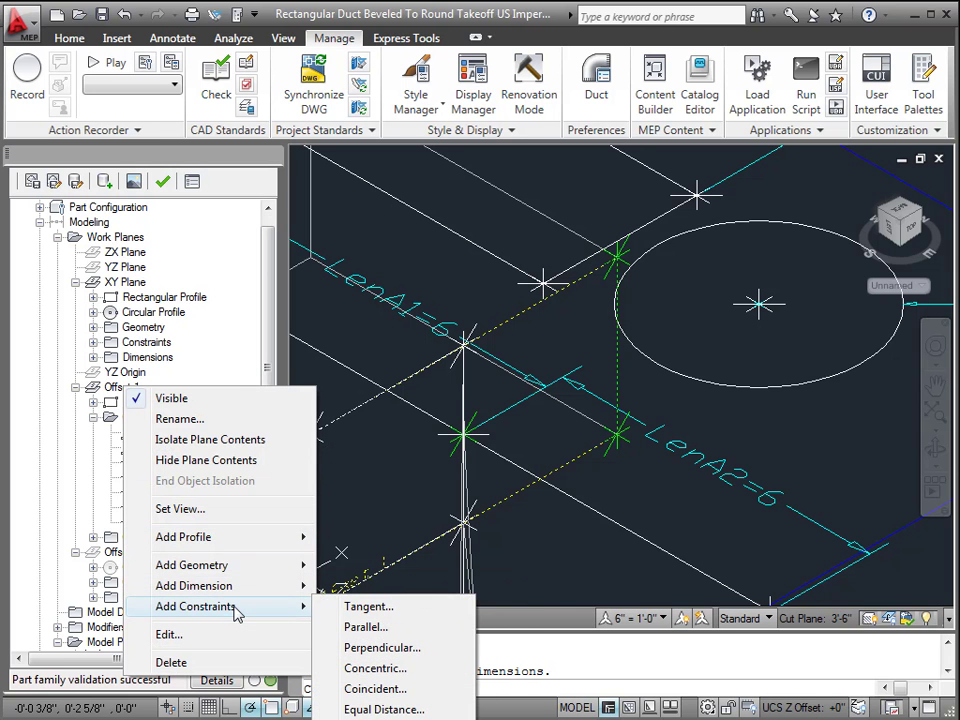
left_click(360, 689)
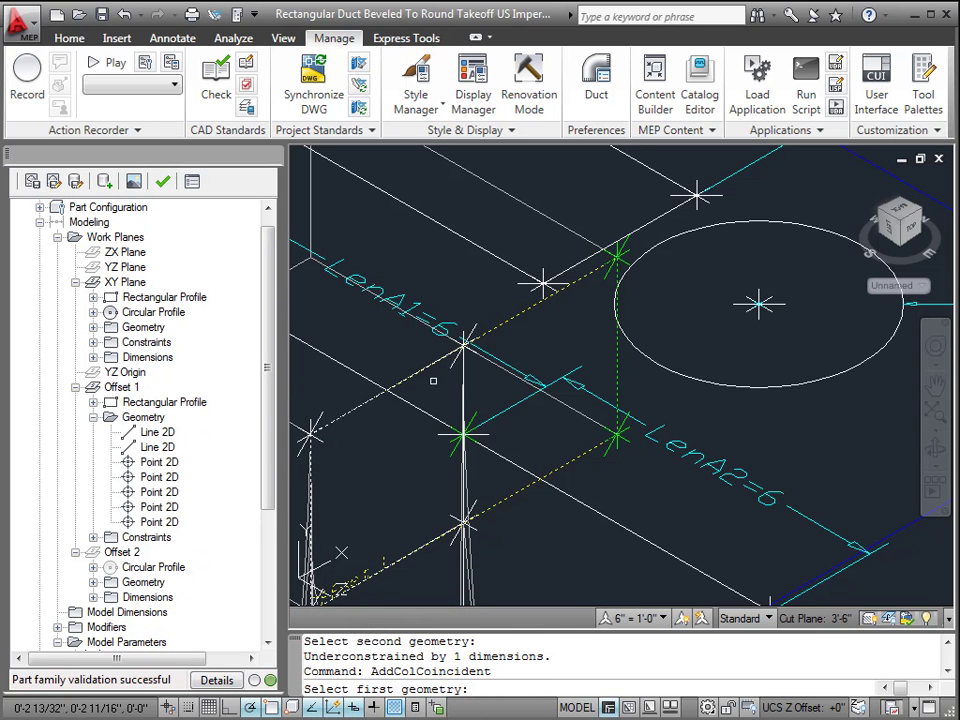
left_click(463, 343)
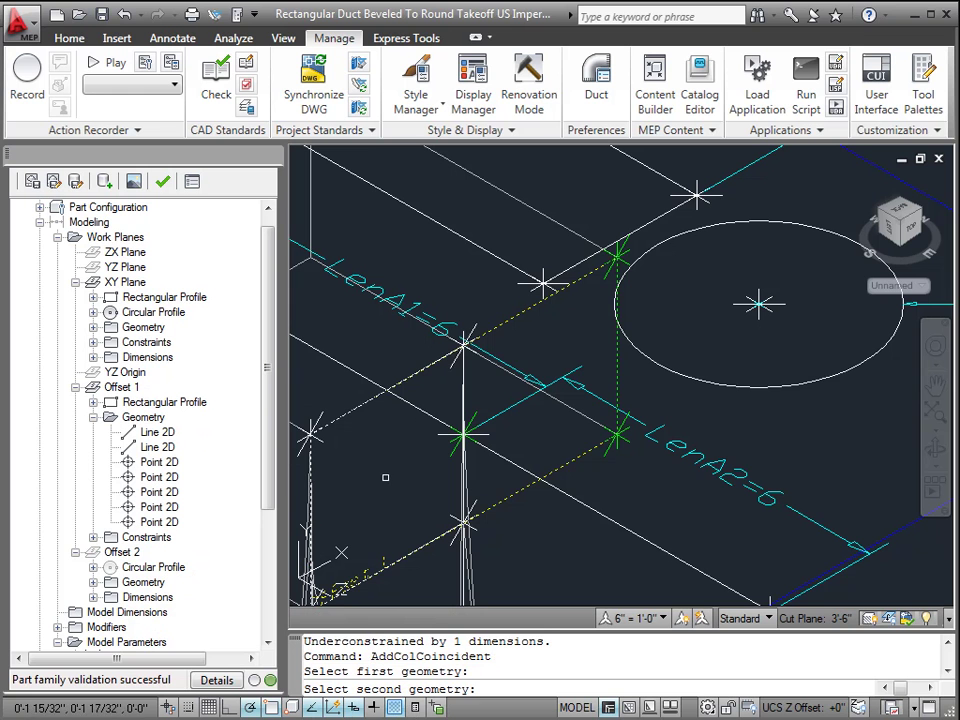
left_click(611, 266)
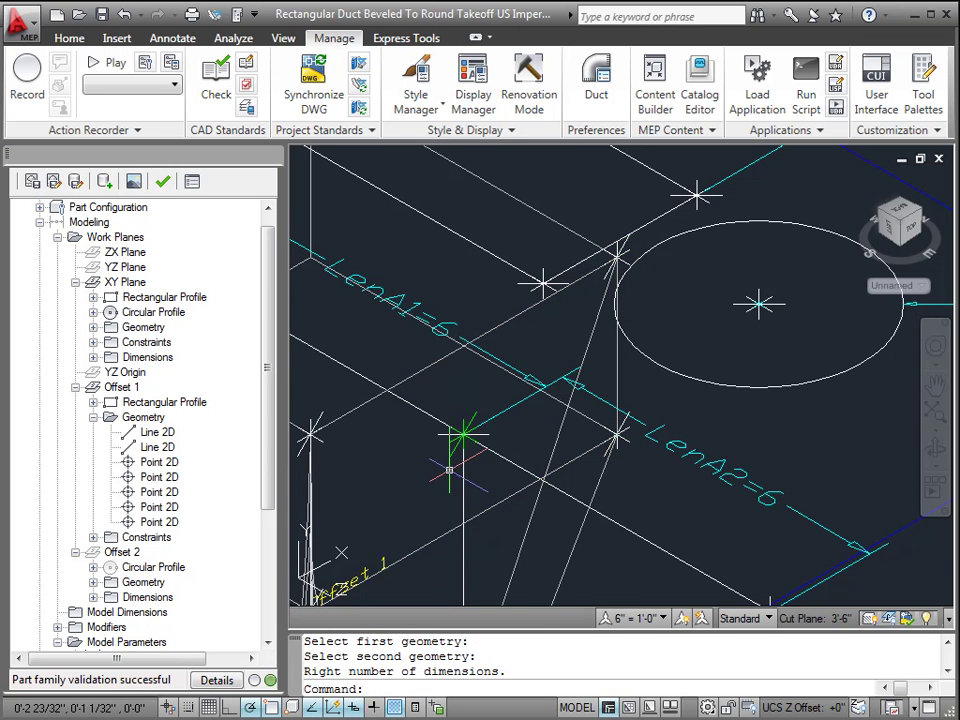
Examine the transition from the opposite side and locate Offset 2's circle, centre point and BdyD2 dimension in the model
scroll(455, 290, "down", 2)
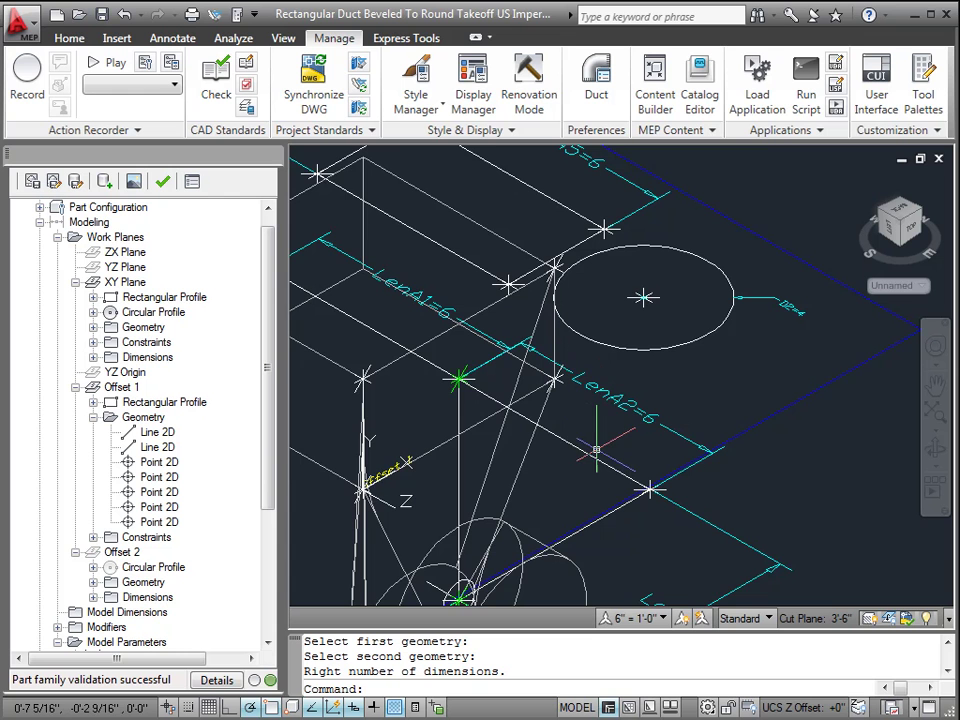
scroll(717, 231, "down", 2)
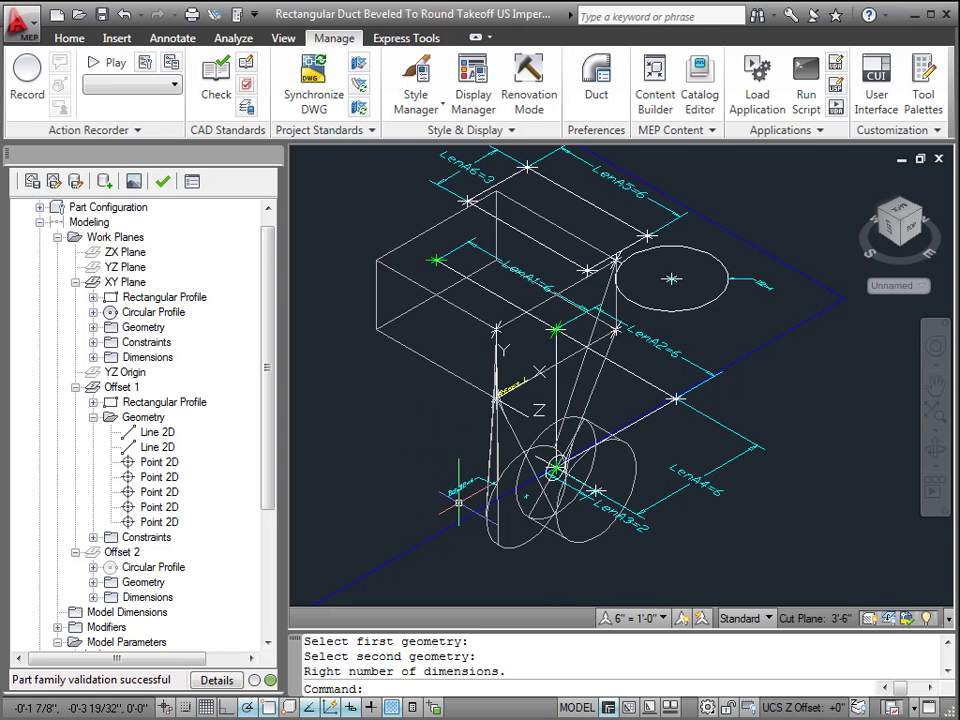
scroll(470, 501, "up", 2)
left_click_drag(896, 237, 775, 212)
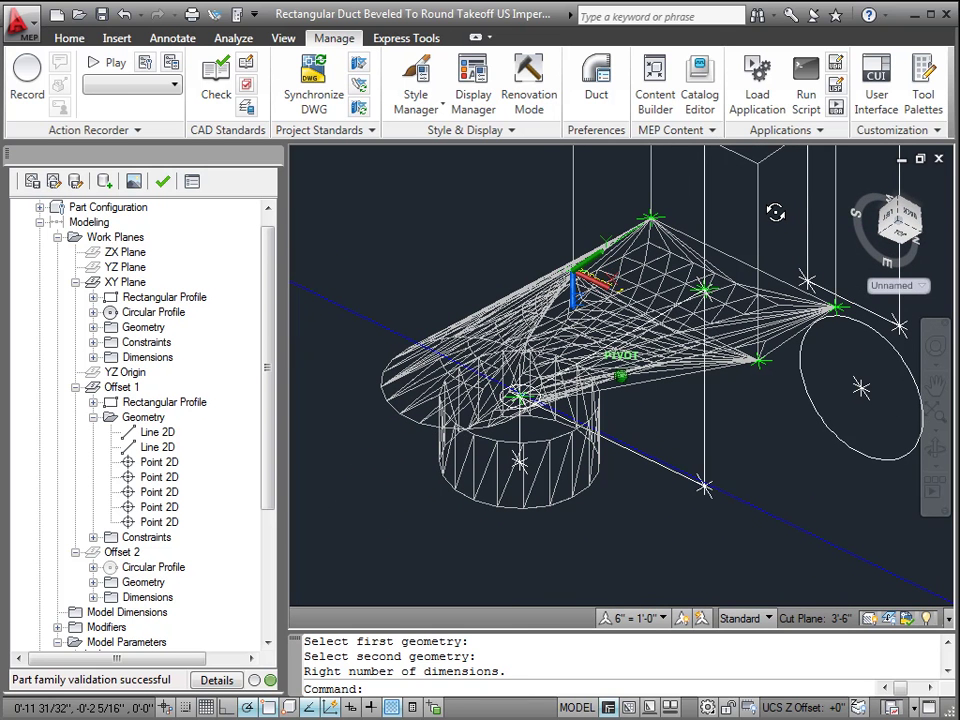
left_click_drag(775, 212, 776, 216)
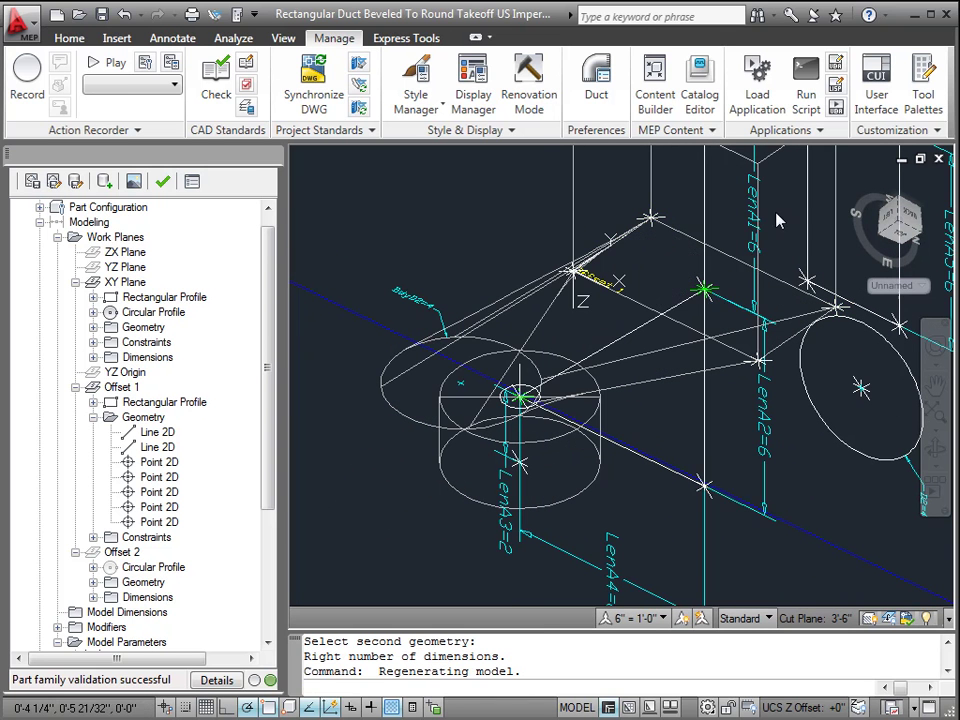
left_click(898, 223)
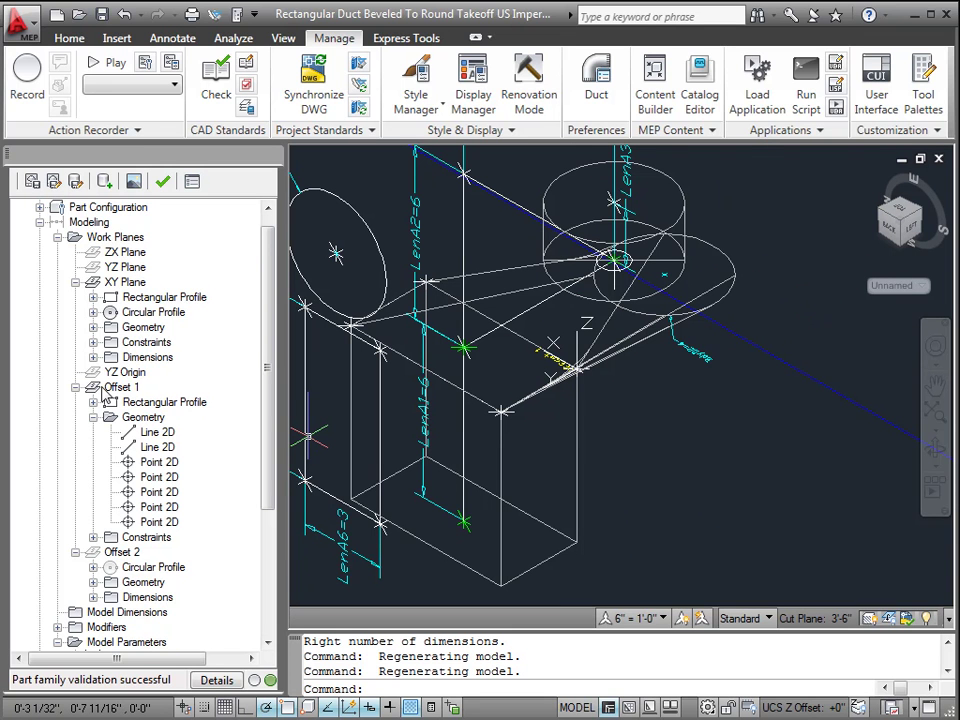
left_click(147, 568)
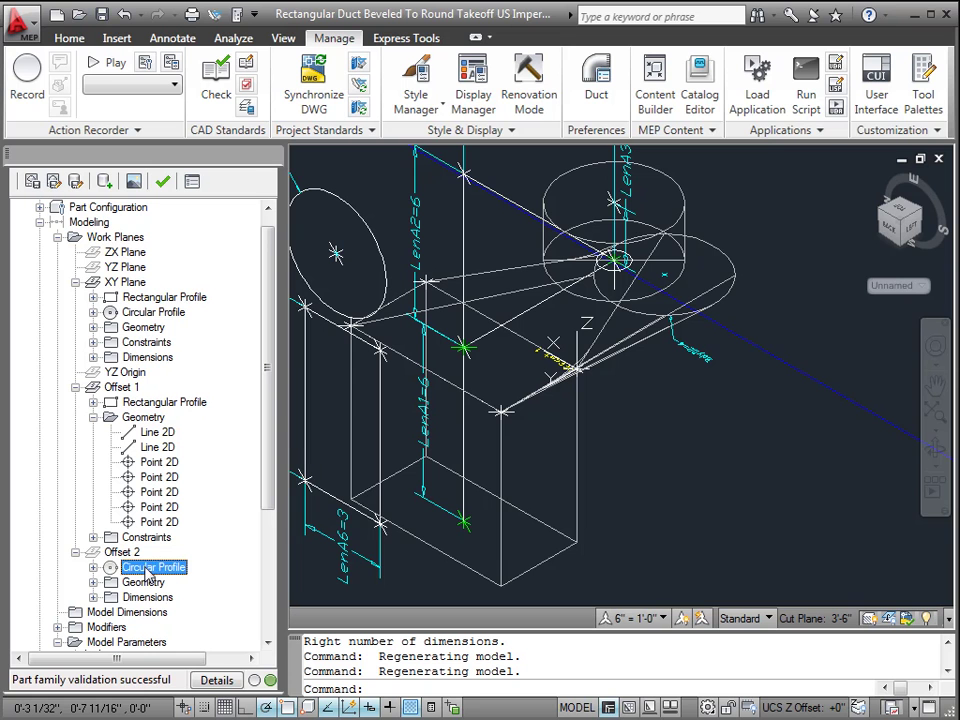
left_click(94, 567)
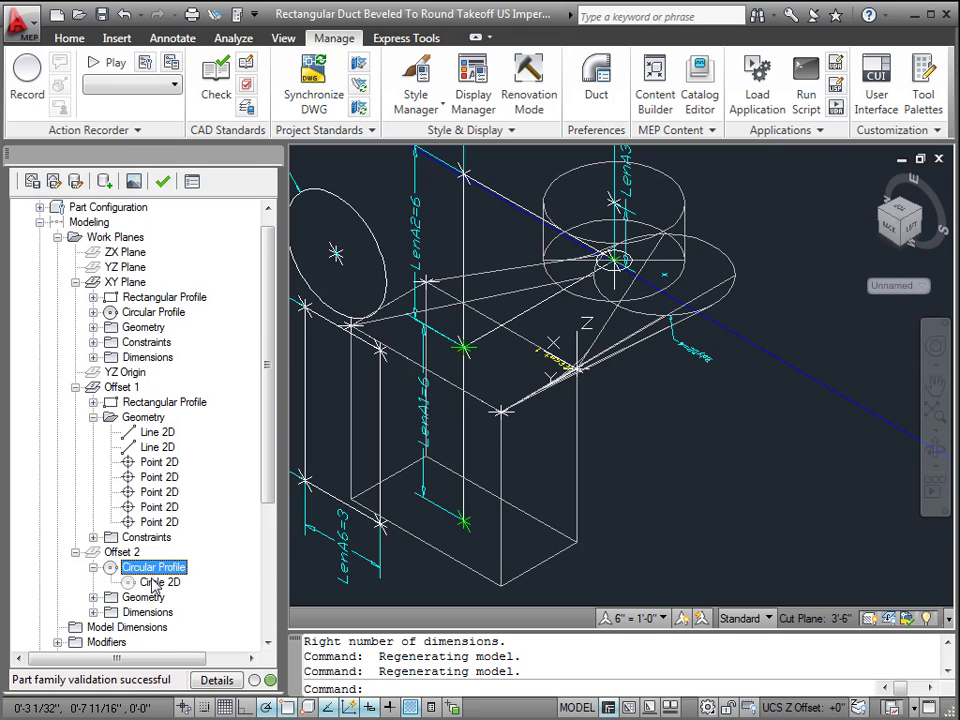
right_click(153, 586)
left_click(196, 589)
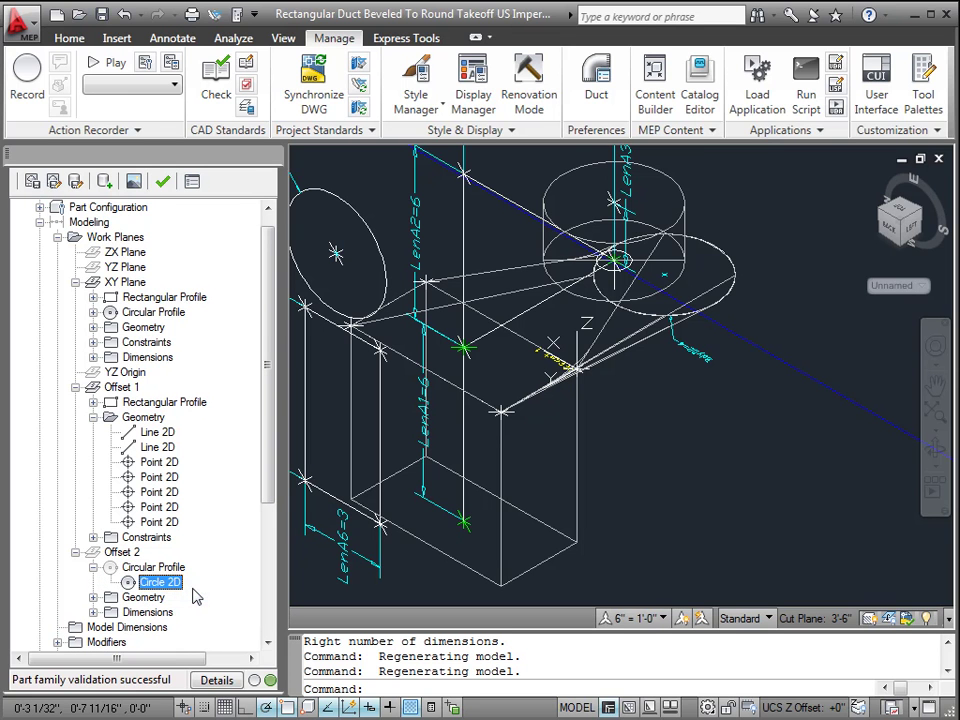
left_click(93, 597)
left_click(93, 627)
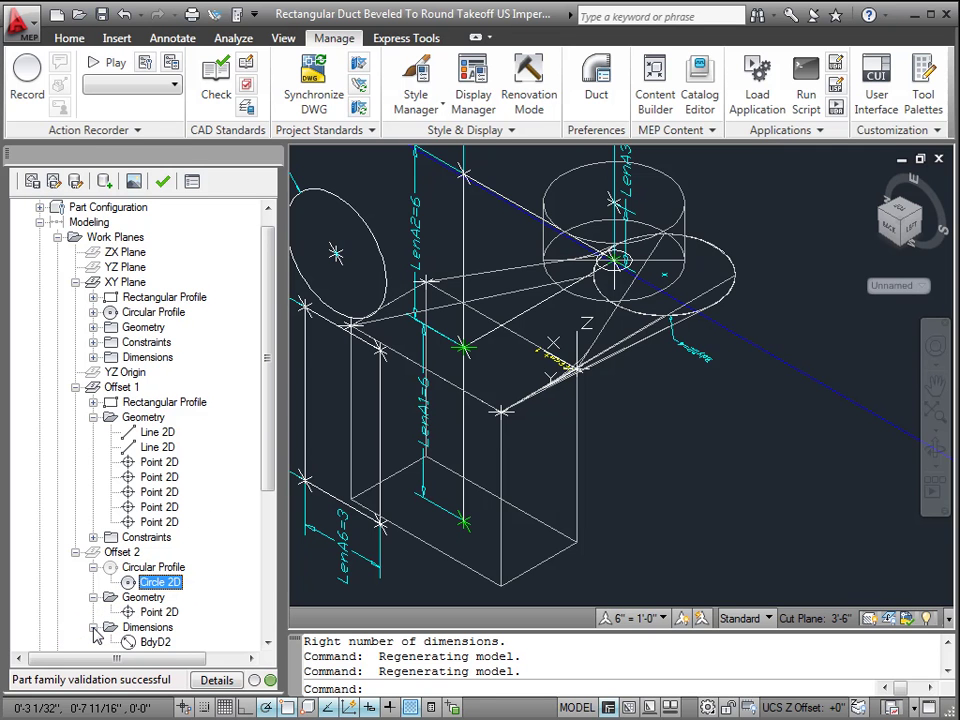
left_click(155, 642)
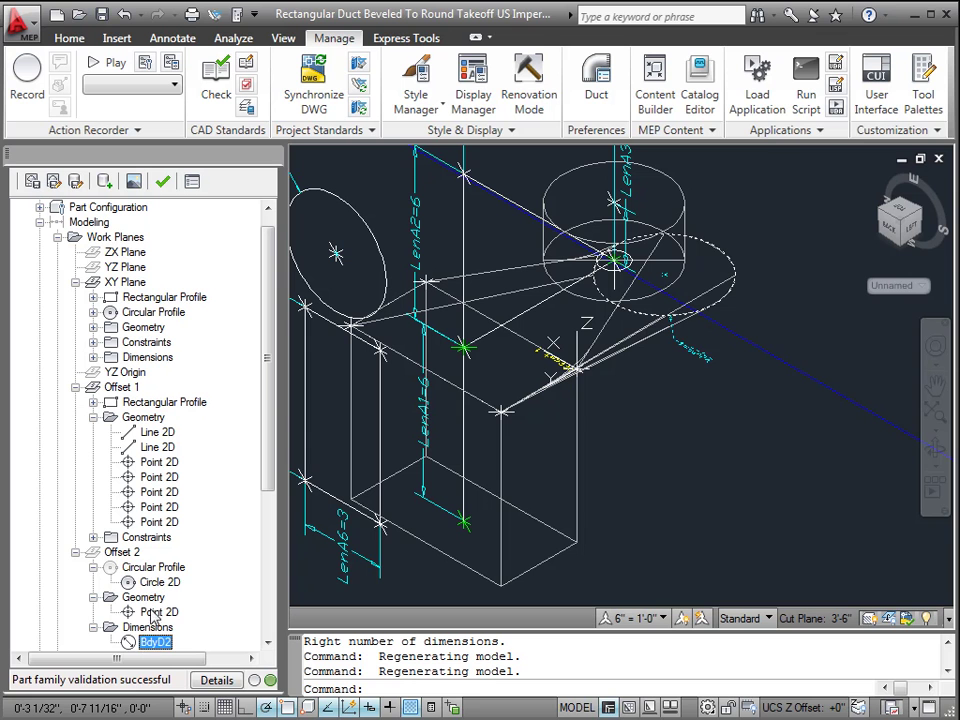
left_click(157, 612)
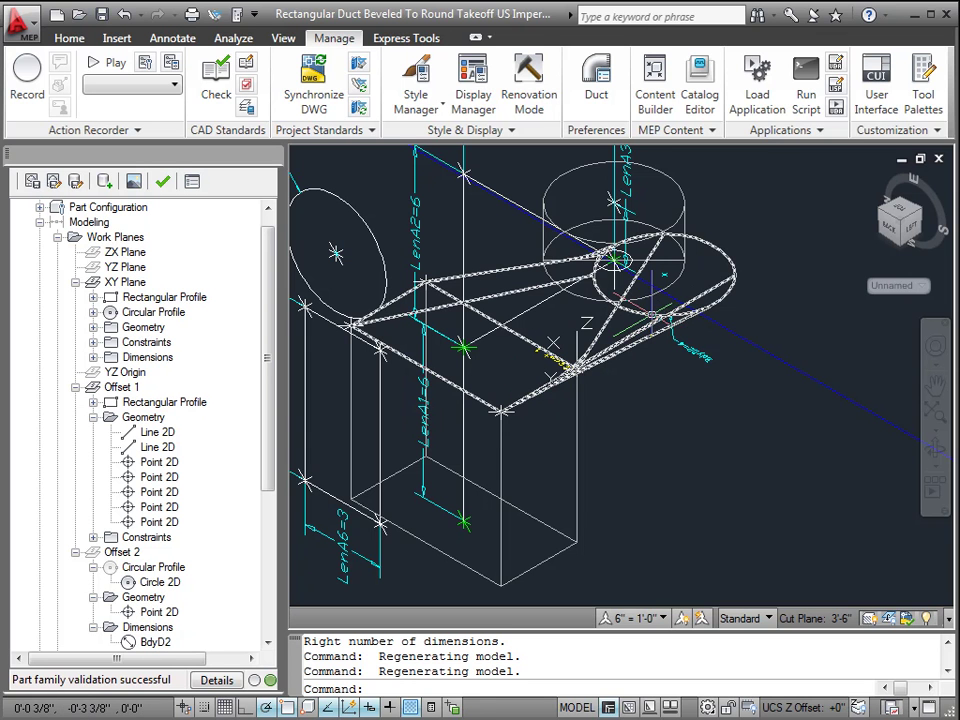
scroll(652, 314, "up", 4)
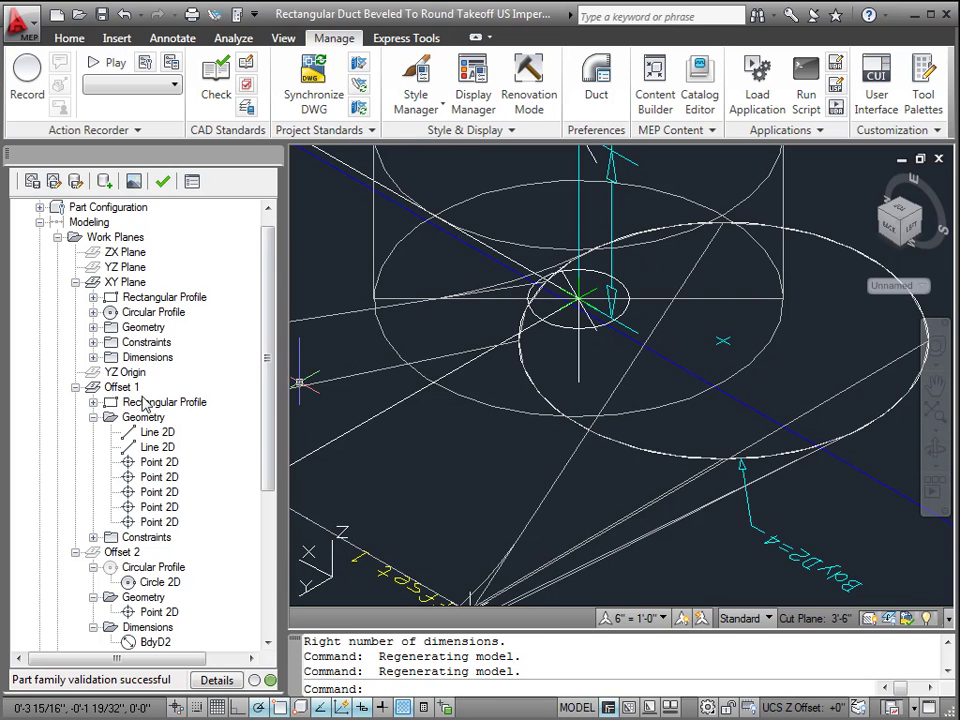
right_click(126, 557)
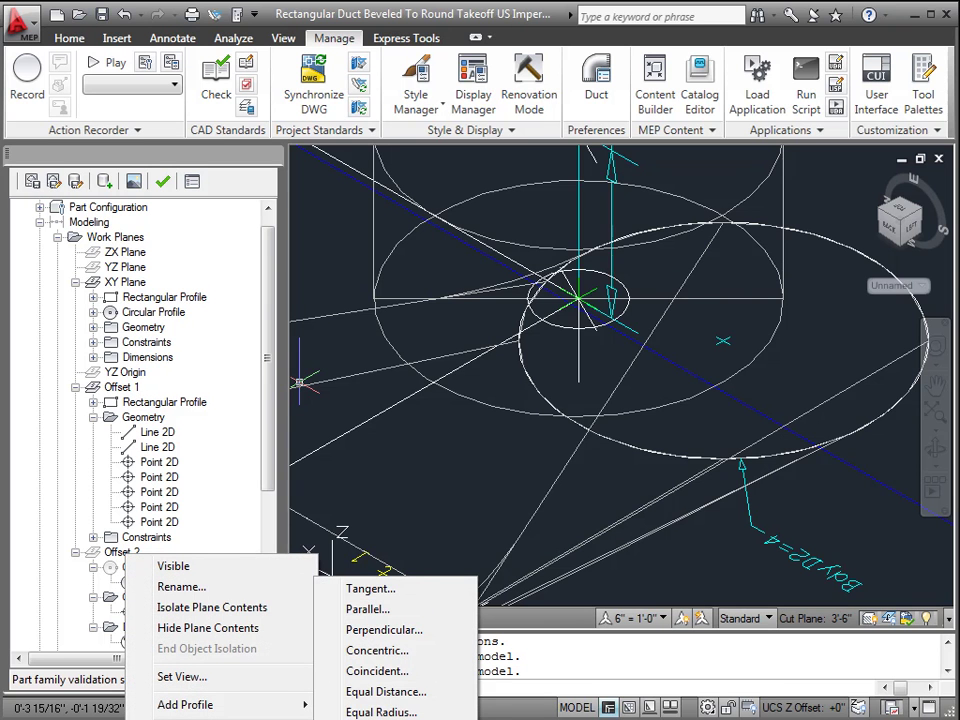
left_click(365, 671)
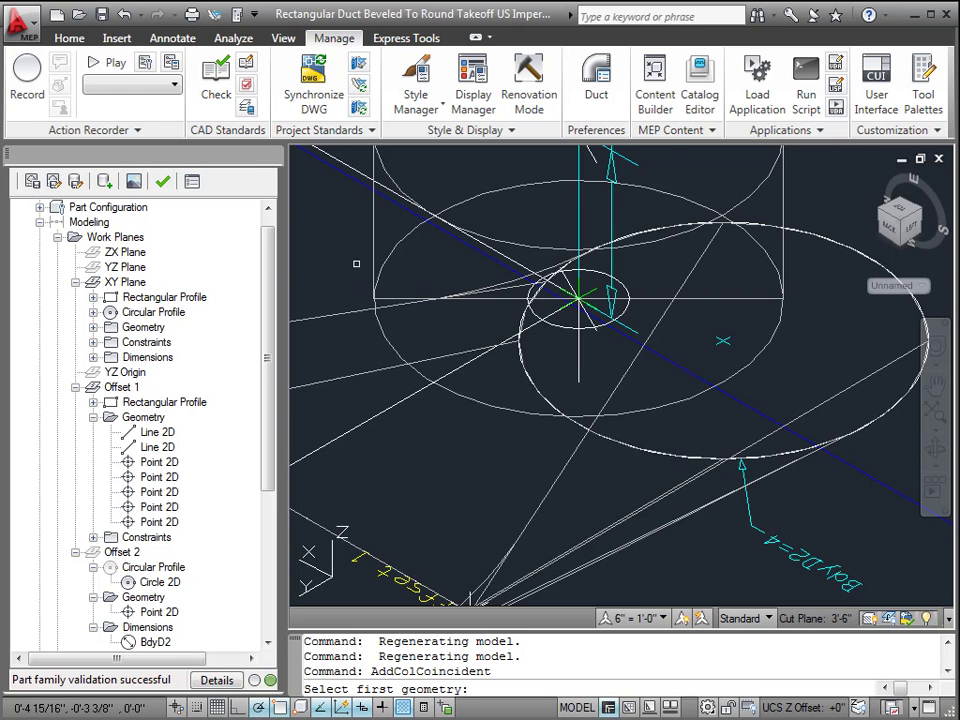
key("Escape")
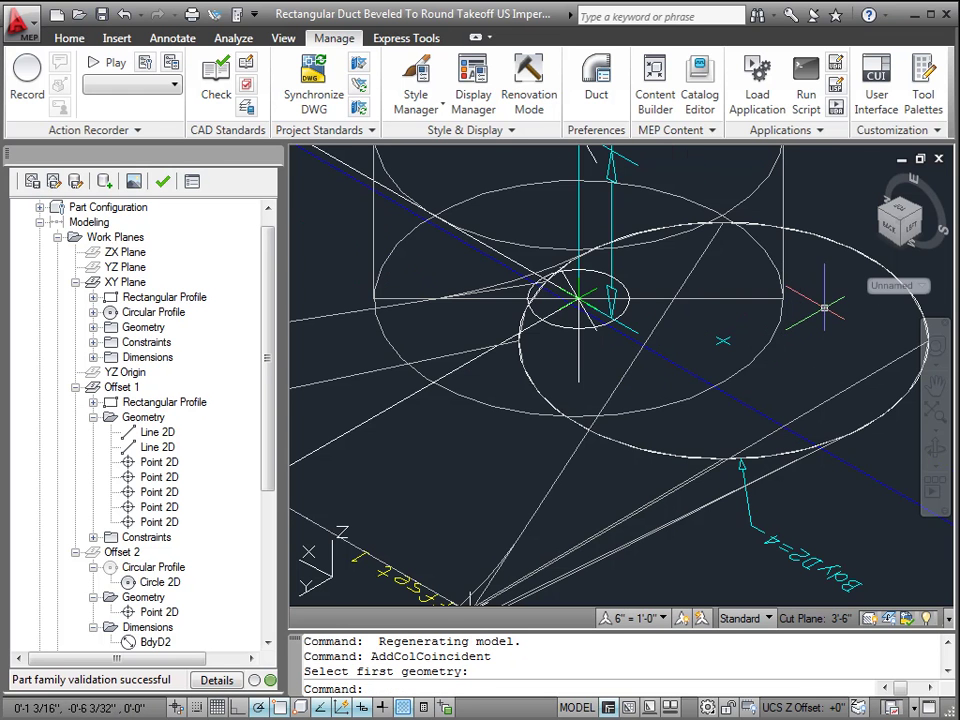
Turn off the visibility of the Transition modifier so the Offset 2 circle and its surrounding geometry are unobstructed
scroll(824, 307, "down", 2)
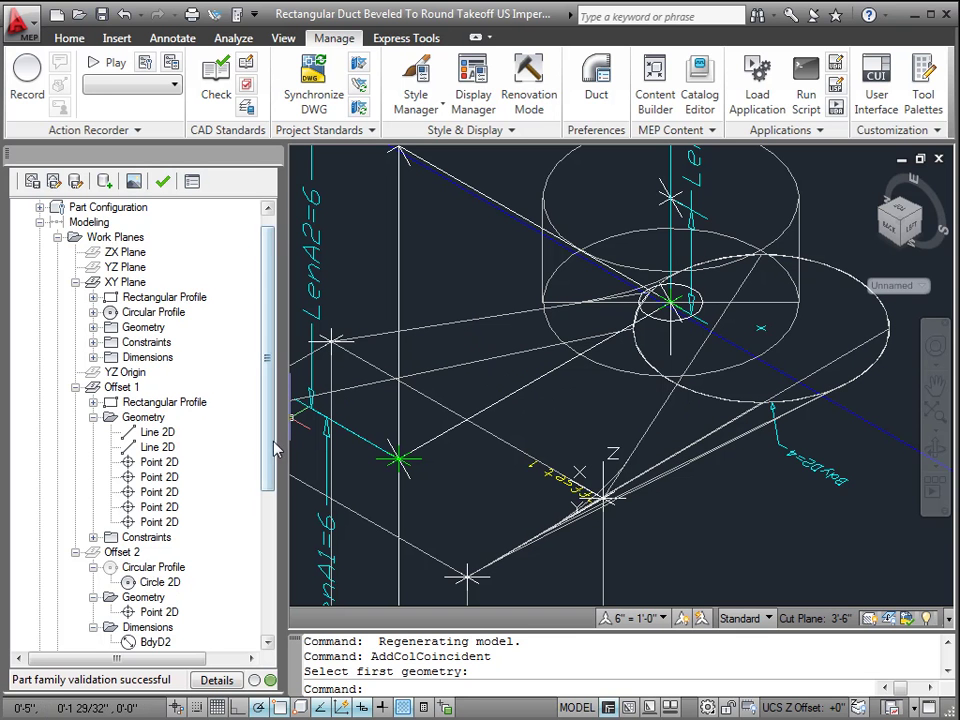
left_click_drag(268, 446, 268, 493)
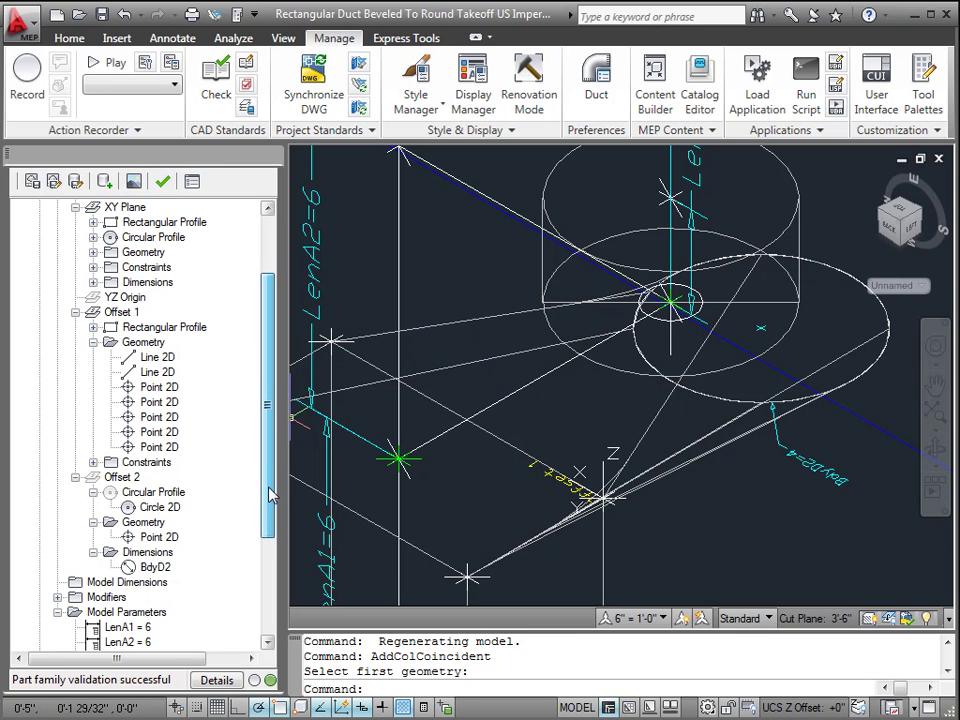
left_click(58, 598)
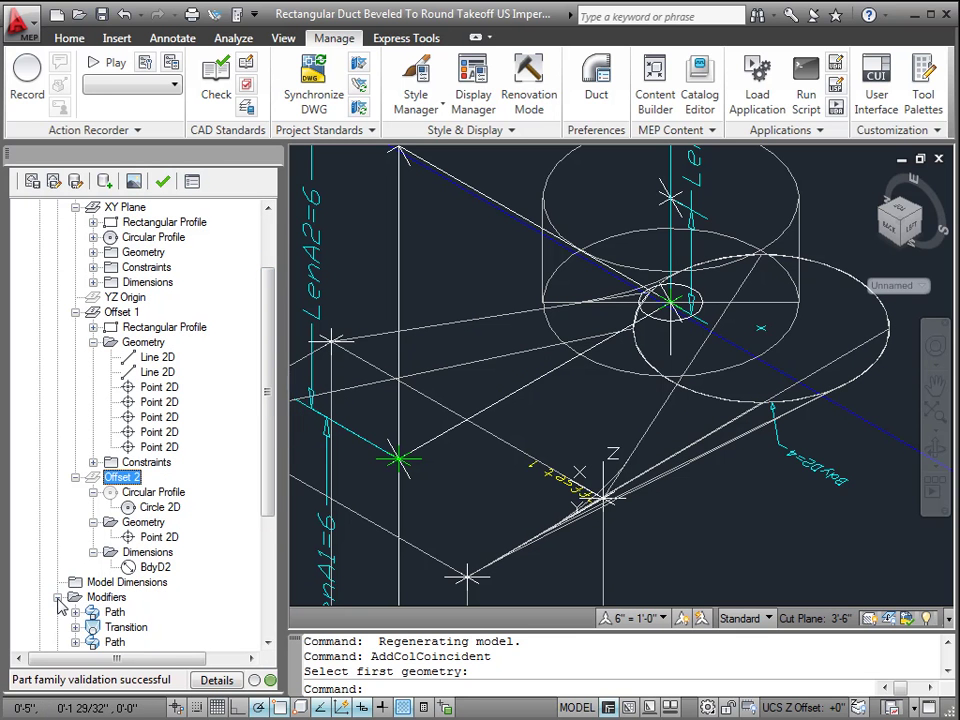
left_click(125, 628)
right_click(127, 628)
left_click(172, 641)
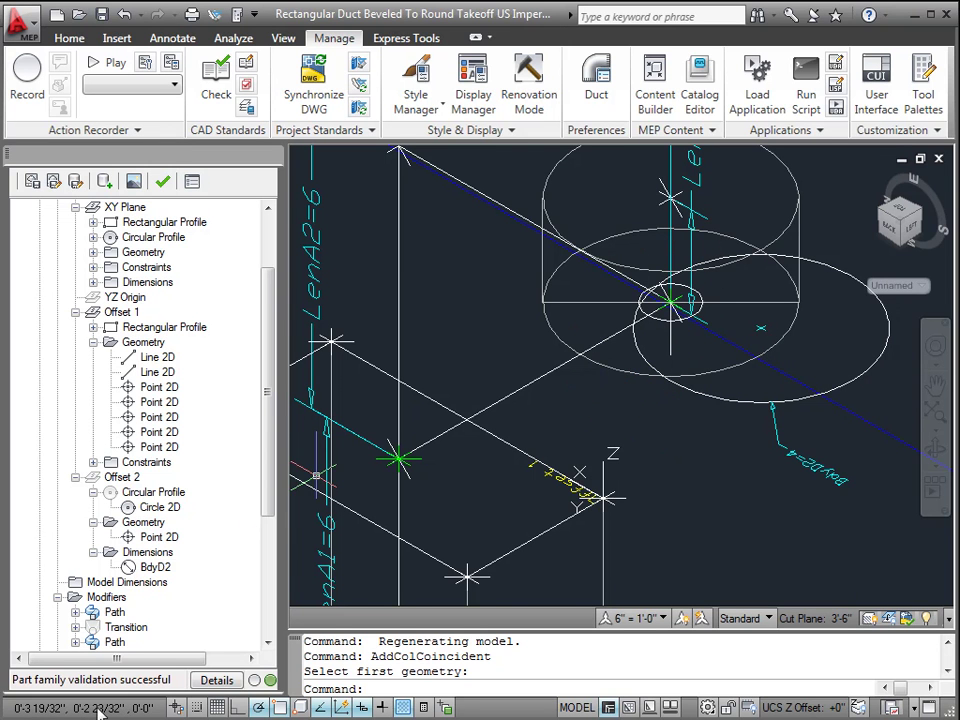
Undo the last concentric constraint and make Offset 2's circle concentric with the reference point at the round takeoff's base
key("ctrl+z")
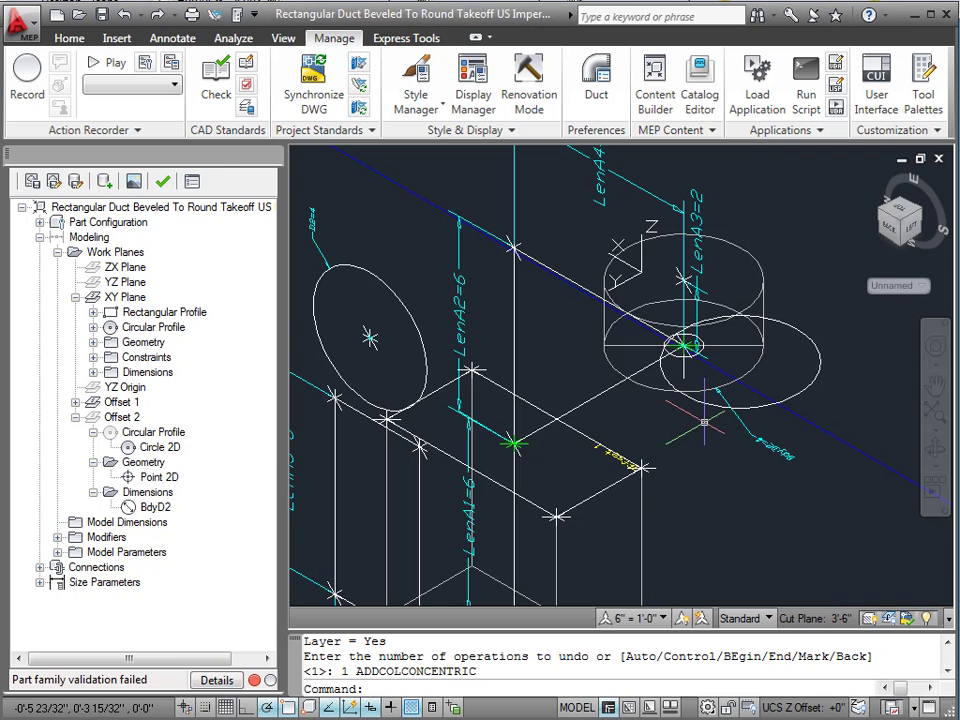
left_click(122, 418)
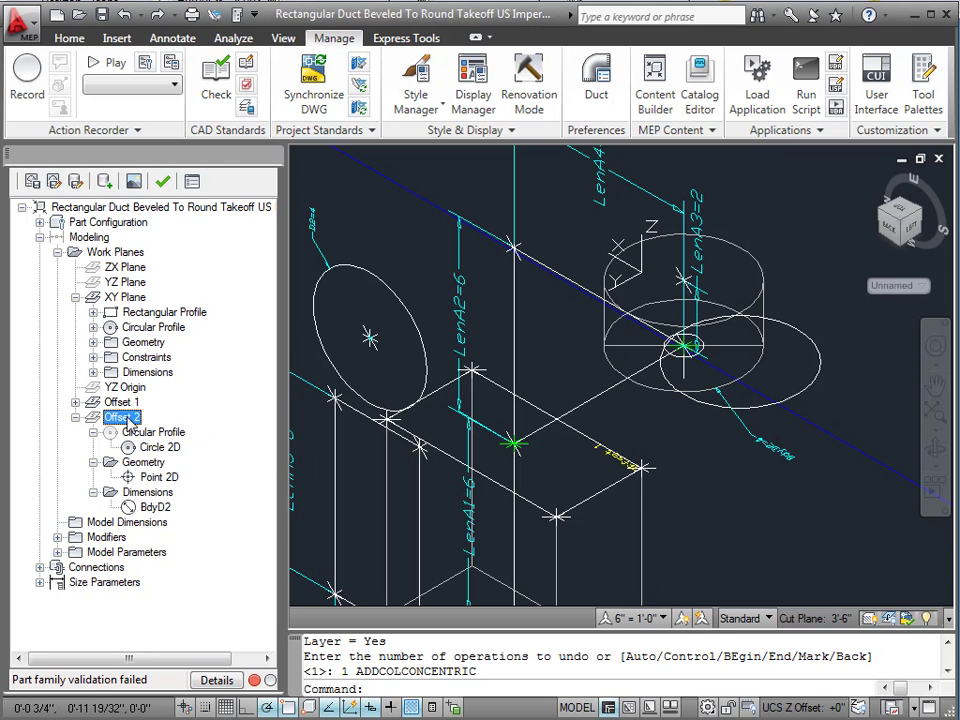
right_click(128, 421)
mouse_move(268, 651)
left_click(368, 698)
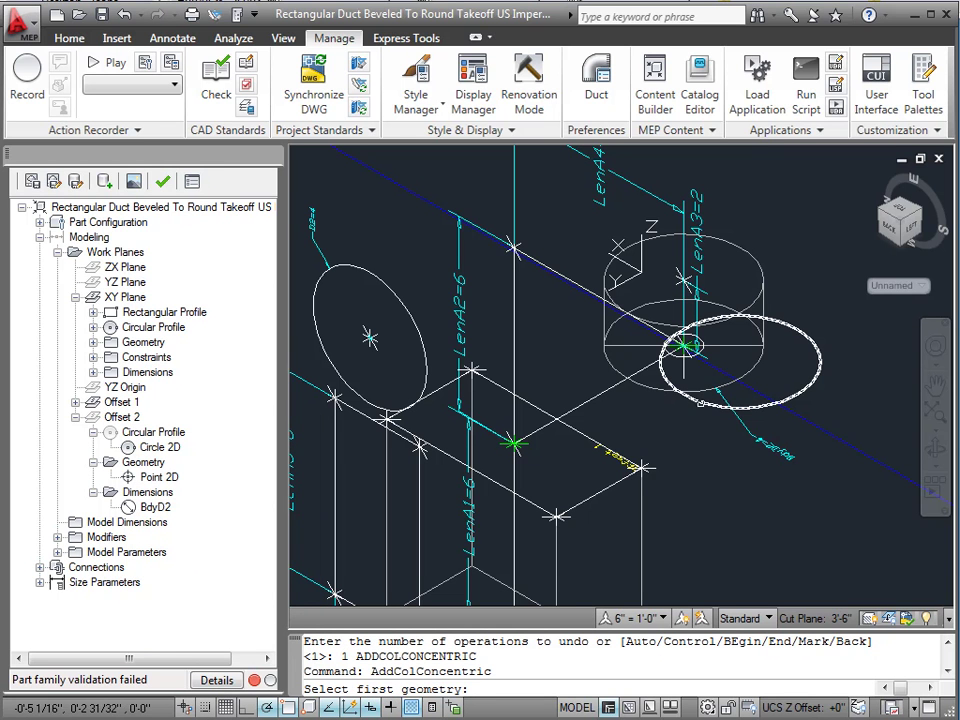
left_click(701, 403)
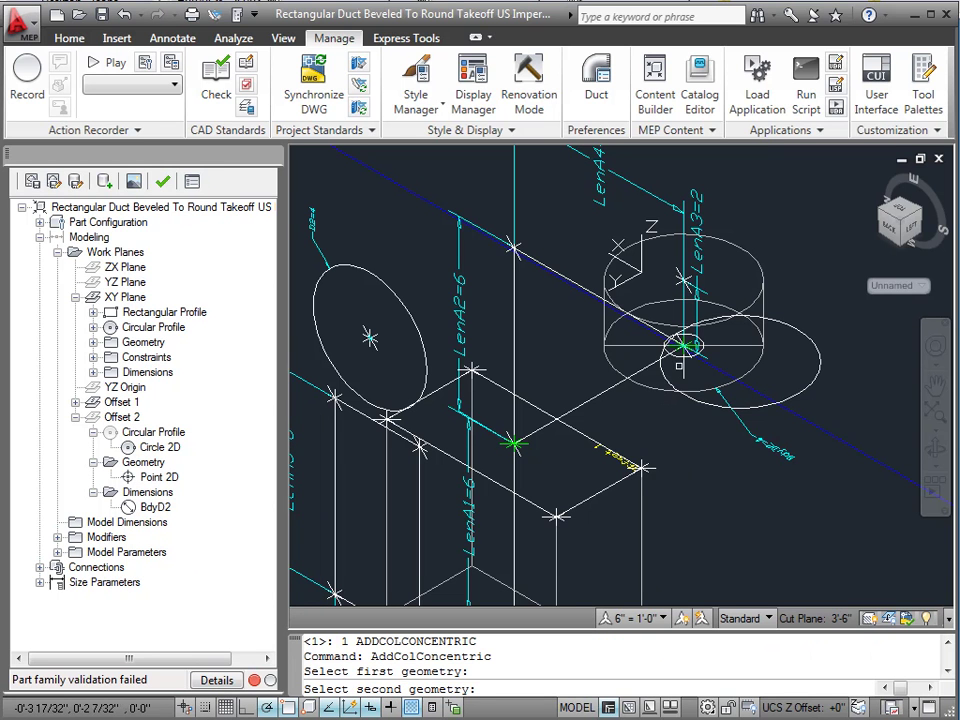
left_click(684, 345)
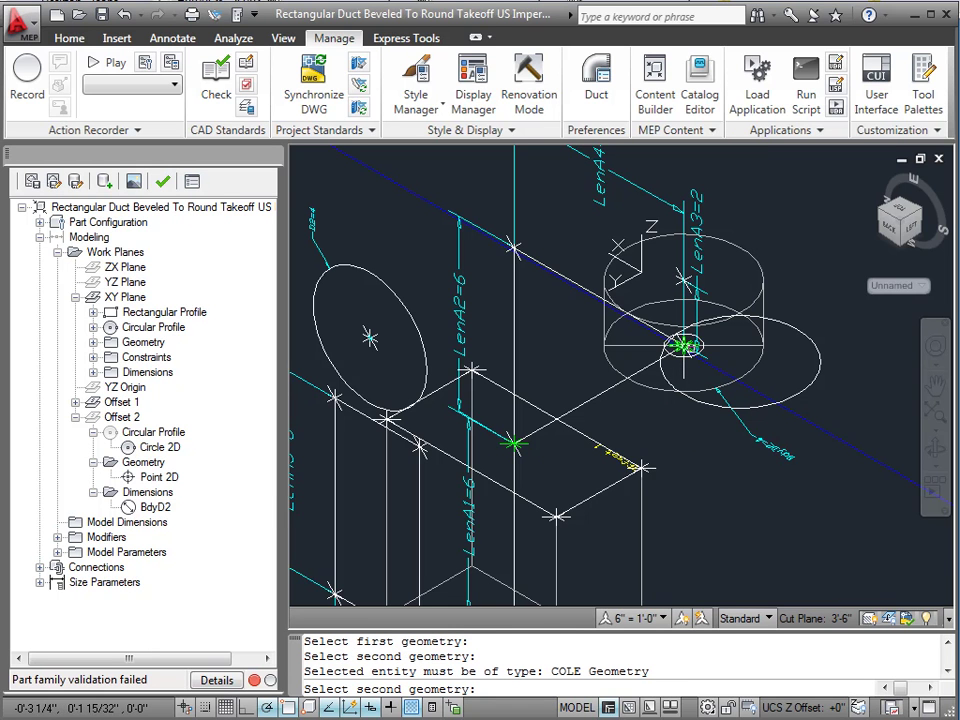
left_click(687, 346)
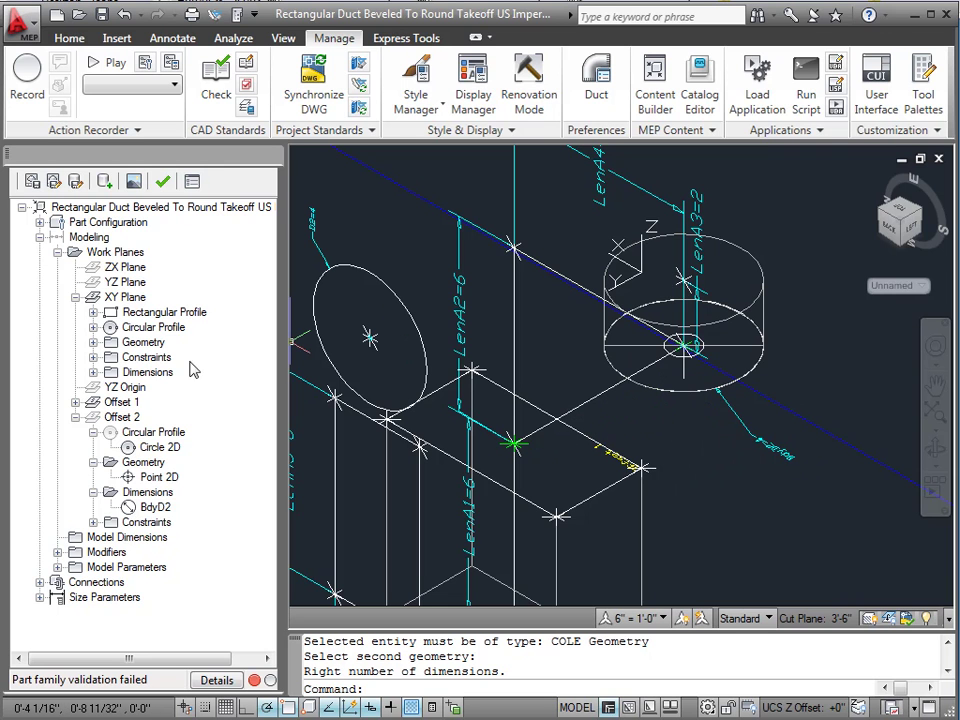
Collapse Offset 2 and turn the Transition modifier's visibility back on
left_click(75, 417)
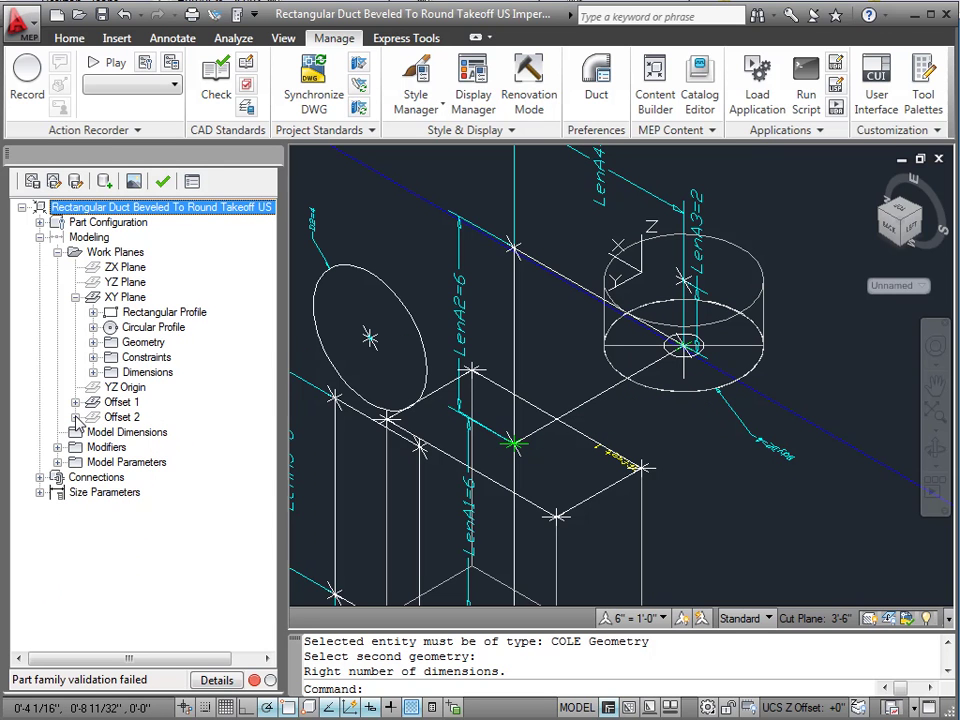
left_click(57, 447)
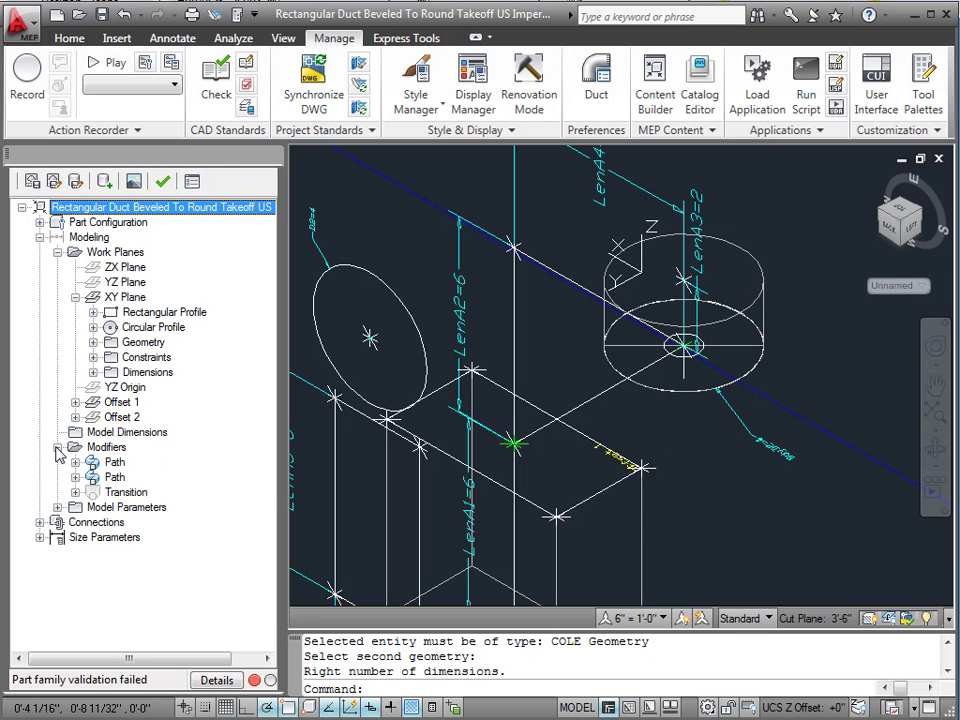
right_click(120, 493)
left_click(145, 507)
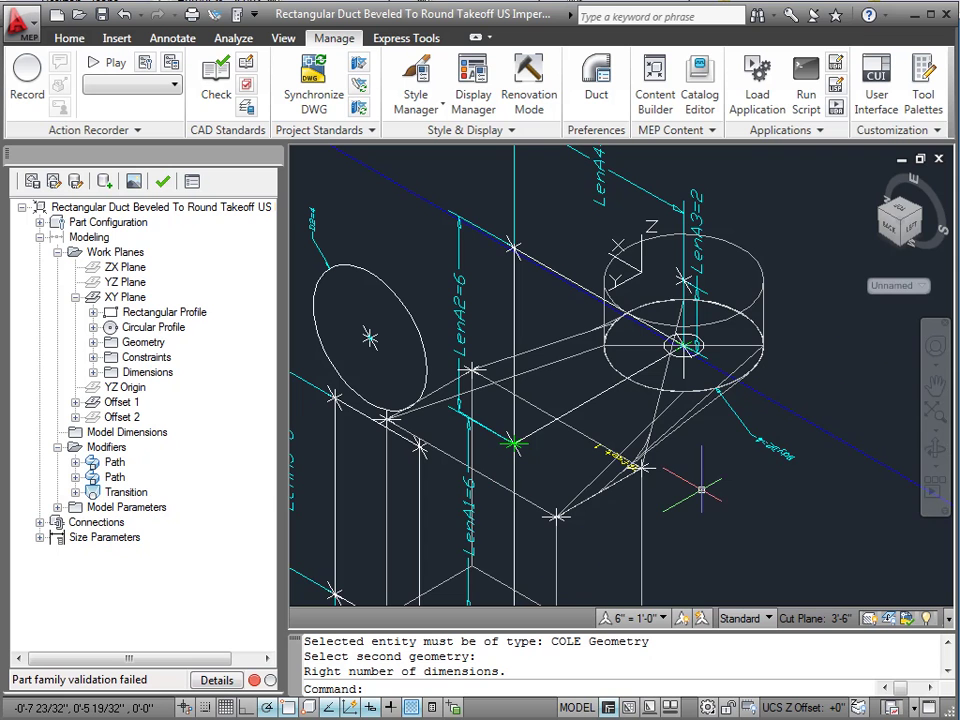
Delete the LenA6 and LenA5 dimensions from the XY Plane's rectangular profile
left_click(884, 252)
scroll(631, 264, "up", 3)
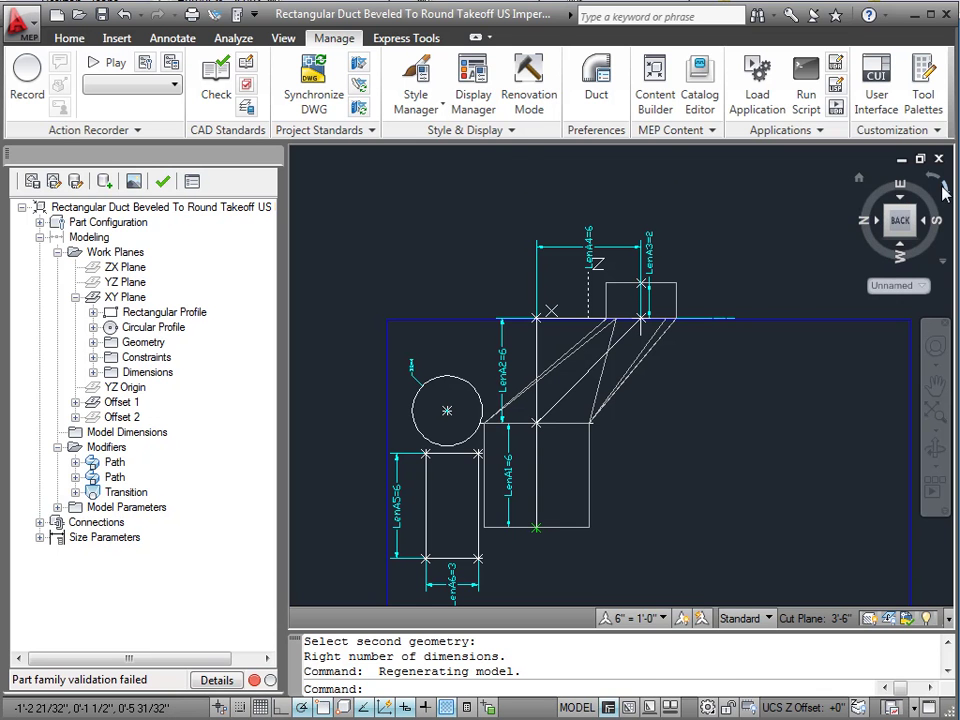
left_click(945, 190)
left_click(945, 190)
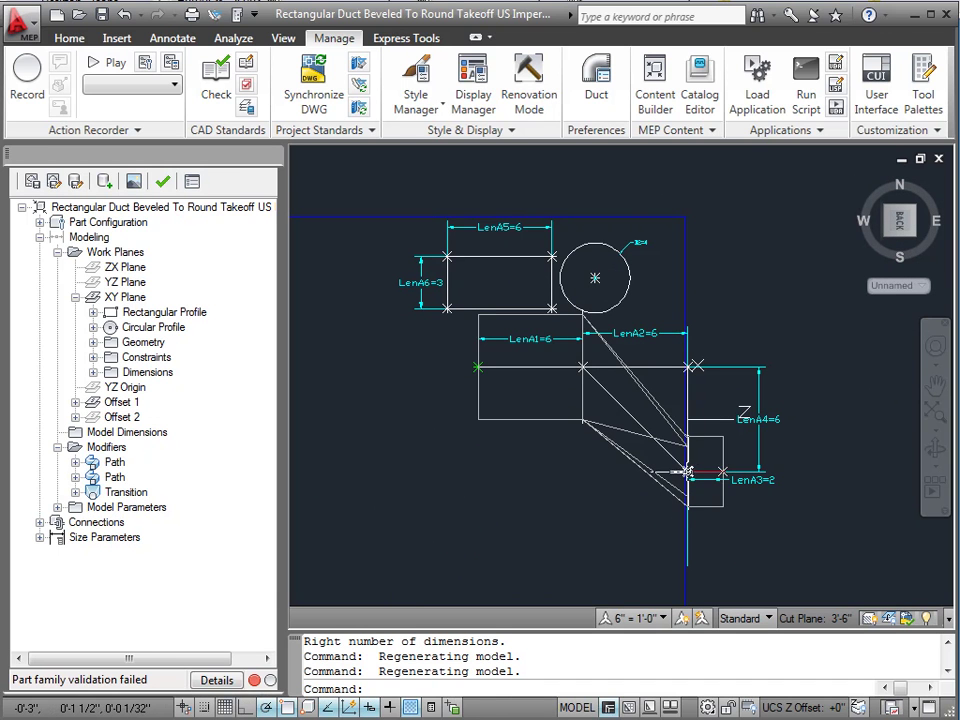
left_click(420, 283)
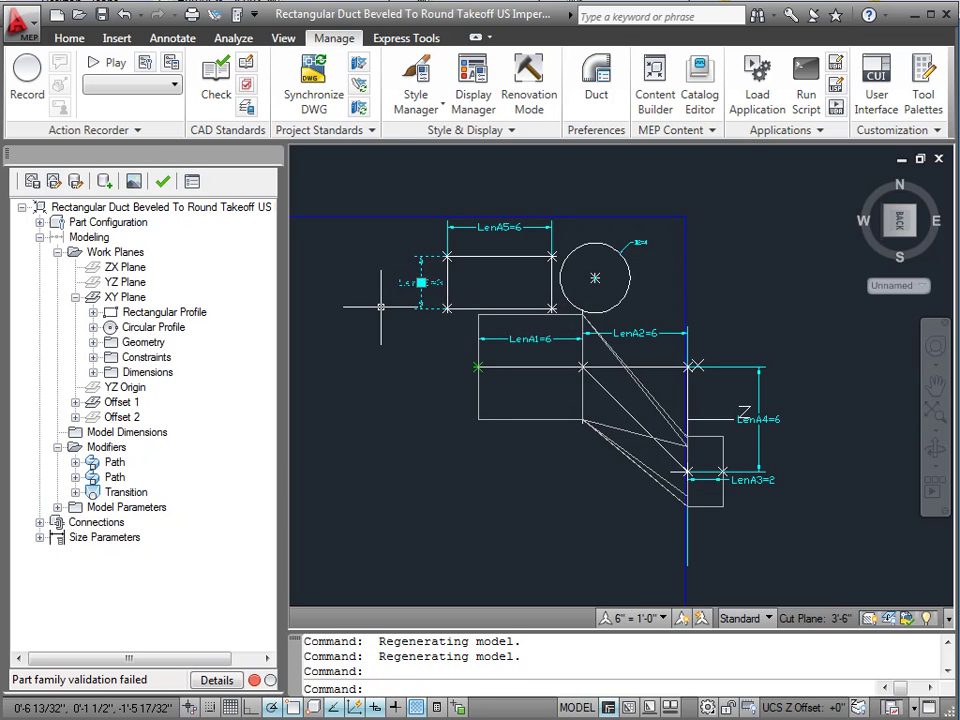
key("Delete")
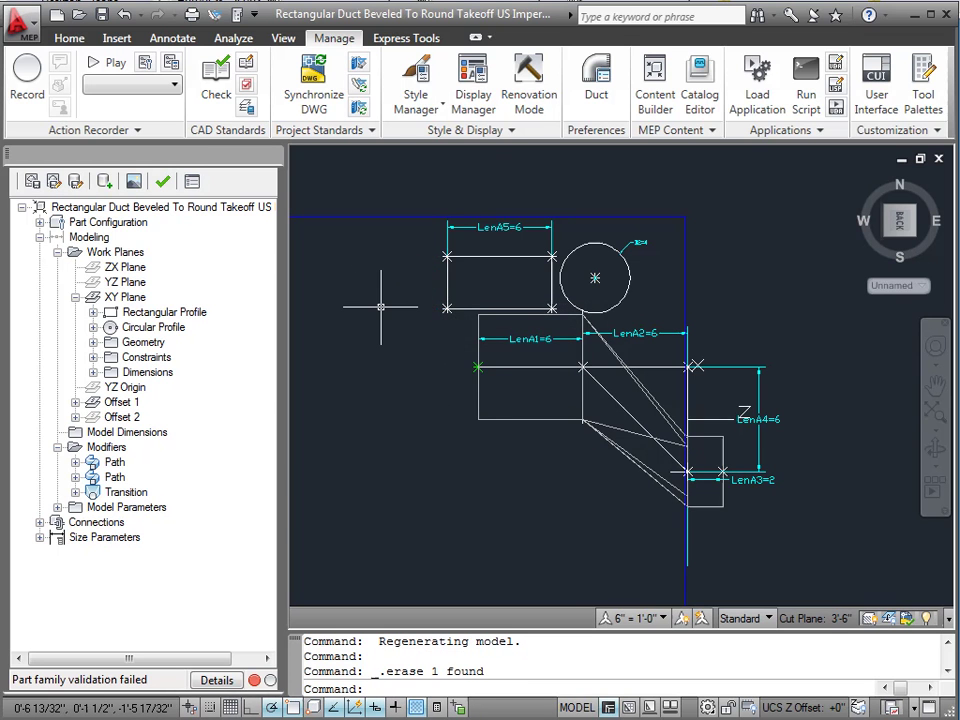
left_click(502, 228)
key("Delete")
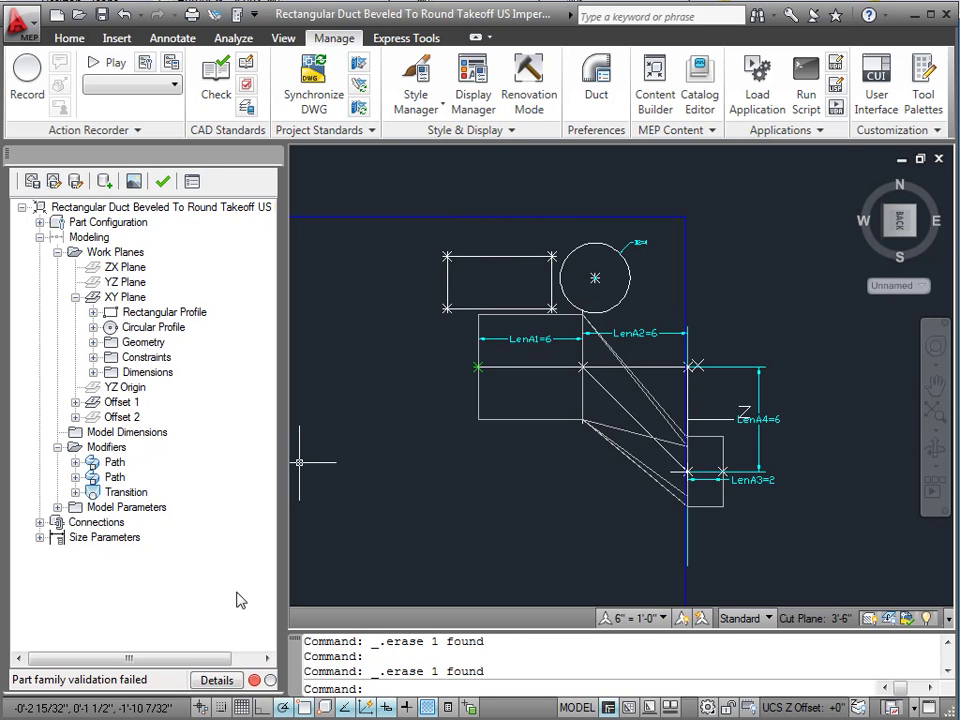
Undo the last connector placement and add connector number 1 at the end of the rectangular duct's centreline
key("ctrl+z")
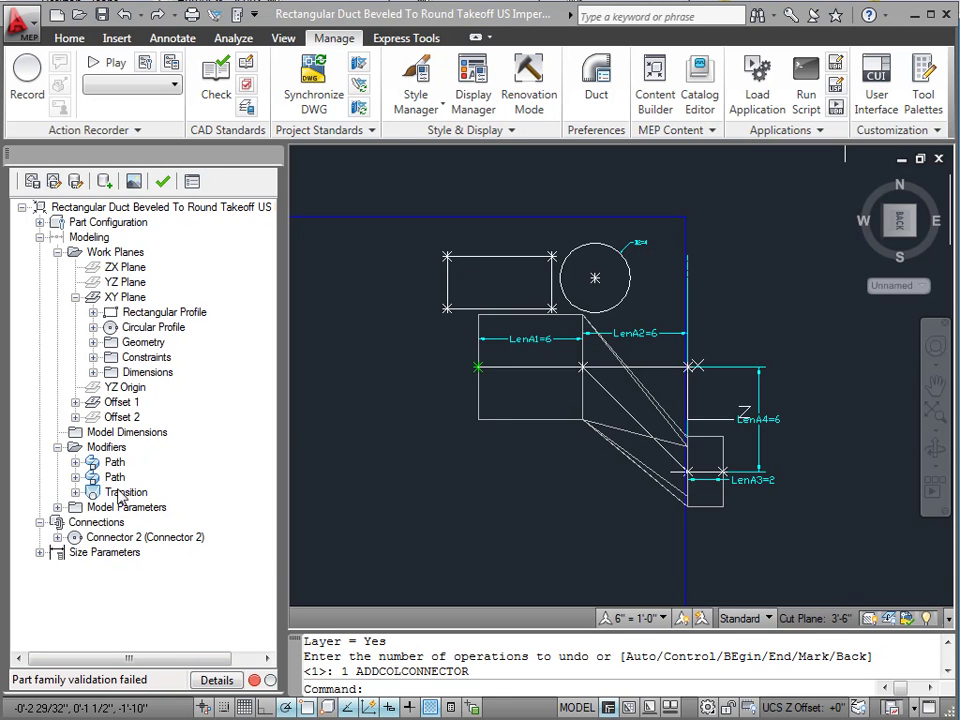
right_click(104, 522)
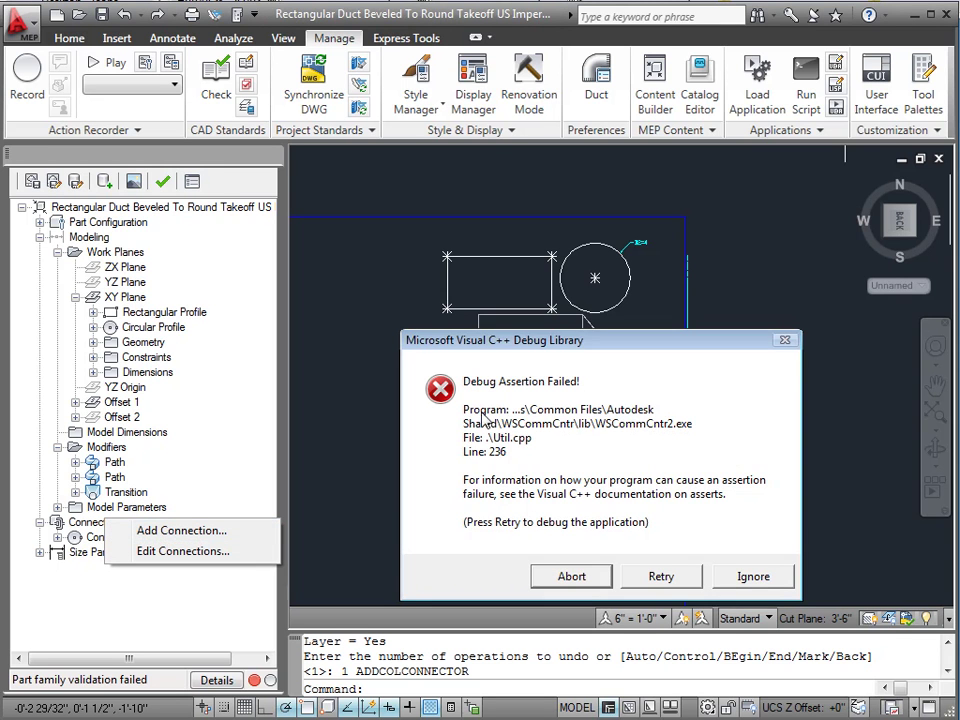
left_click(768, 580)
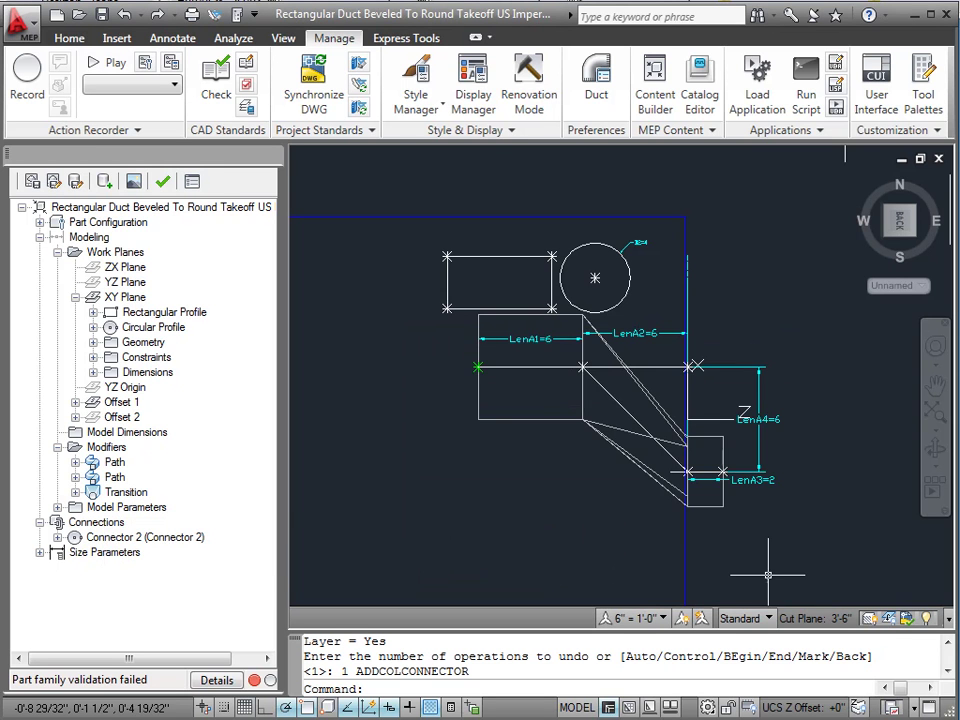
right_click(110, 525)
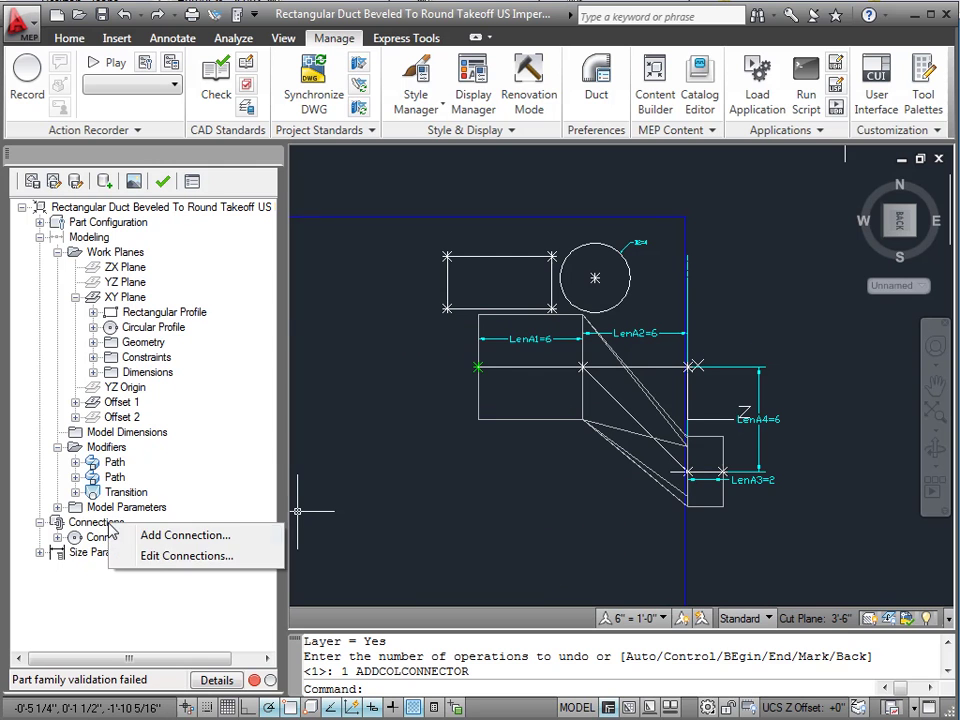
left_click(165, 536)
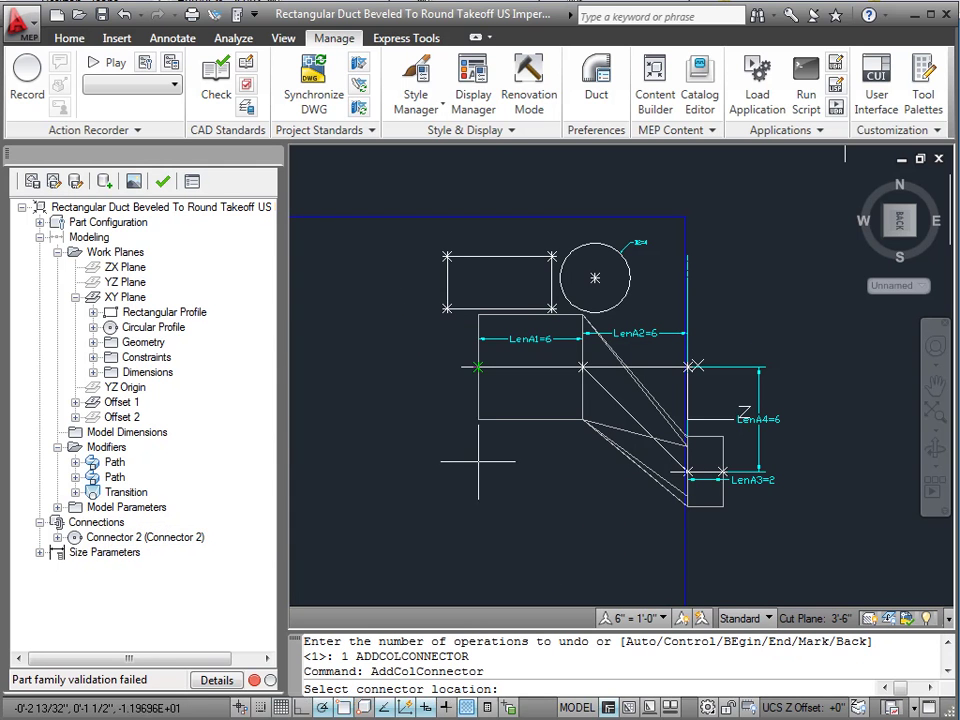
left_click(582, 368)
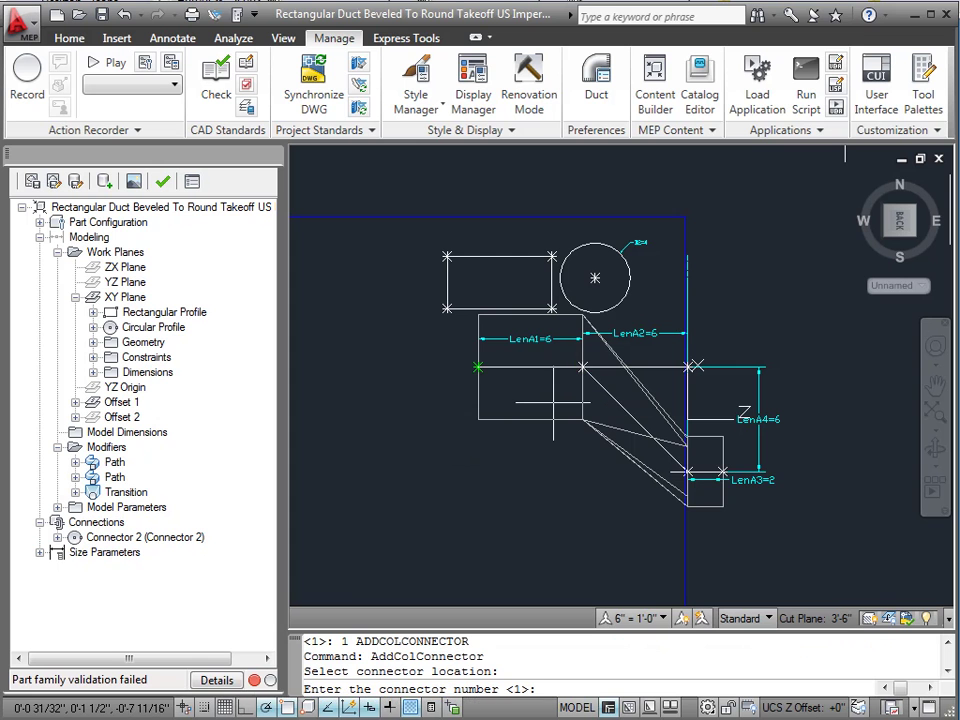
key("Return")
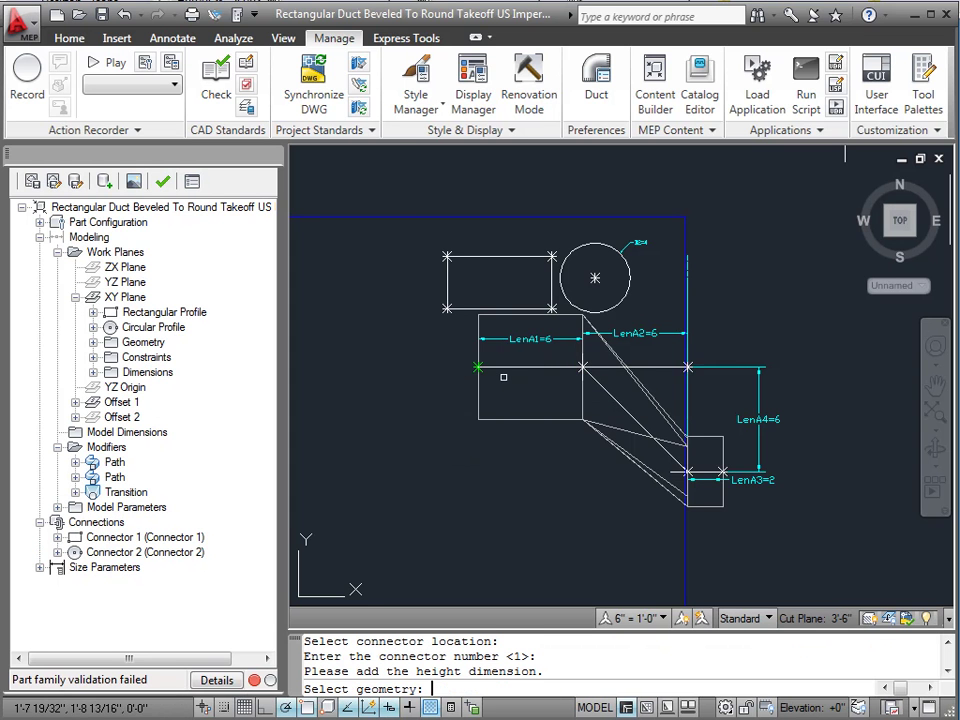
Add the connector's height dimension between the rectangular profile's lower-left and upper-left corner points, placed outside its left edge
scroll(521, 377, "up", 4)
scroll(609, 576, "down", 5)
scroll(505, 432, "up", 5)
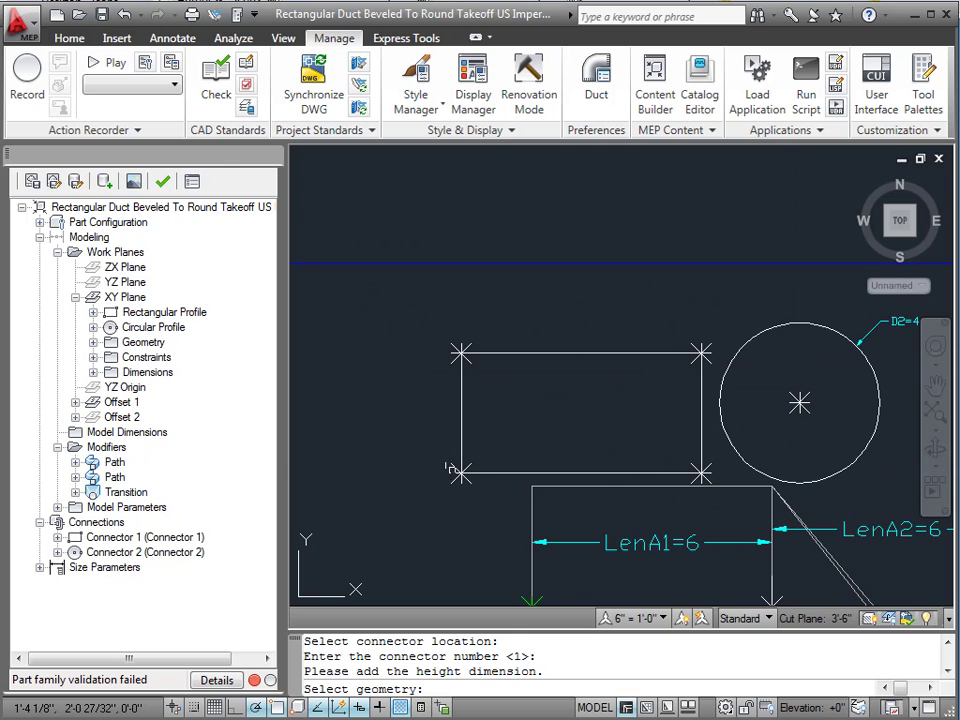
left_click(455, 469)
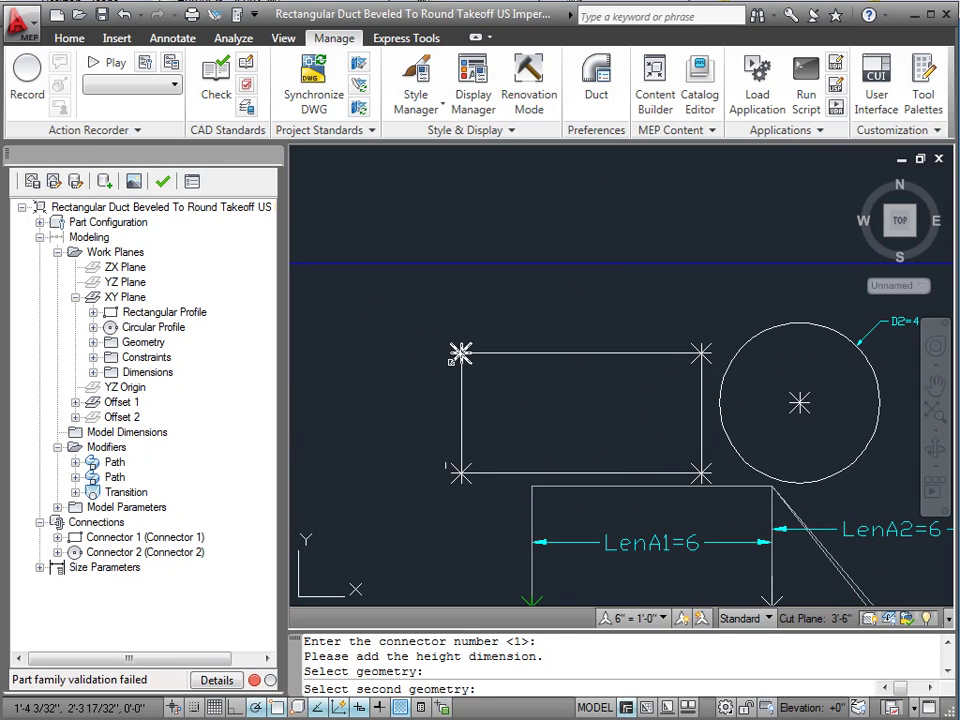
left_click(460, 352)
left_click(406, 416)
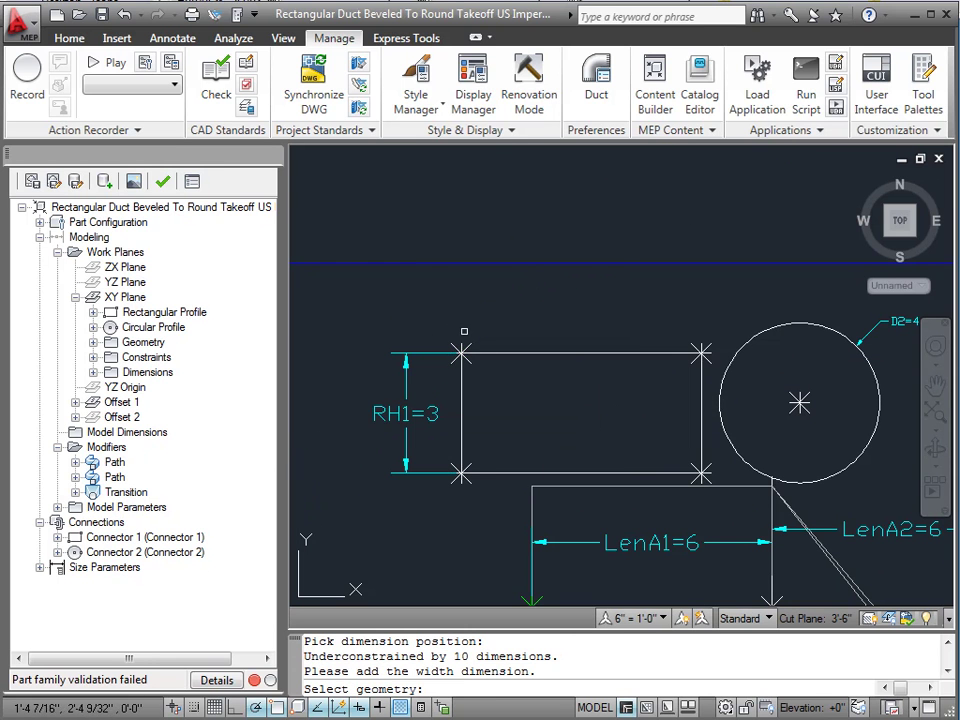